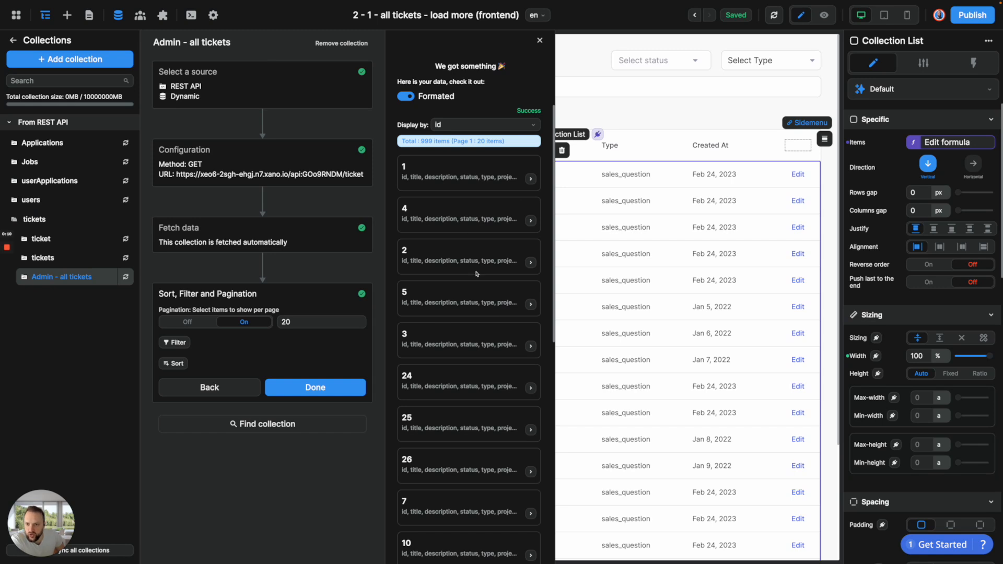
# - Turn off pagination for the Admin - all tickets collection and look through the full ticket list on the page
pyautogui.scroll(-8, 470, 402)
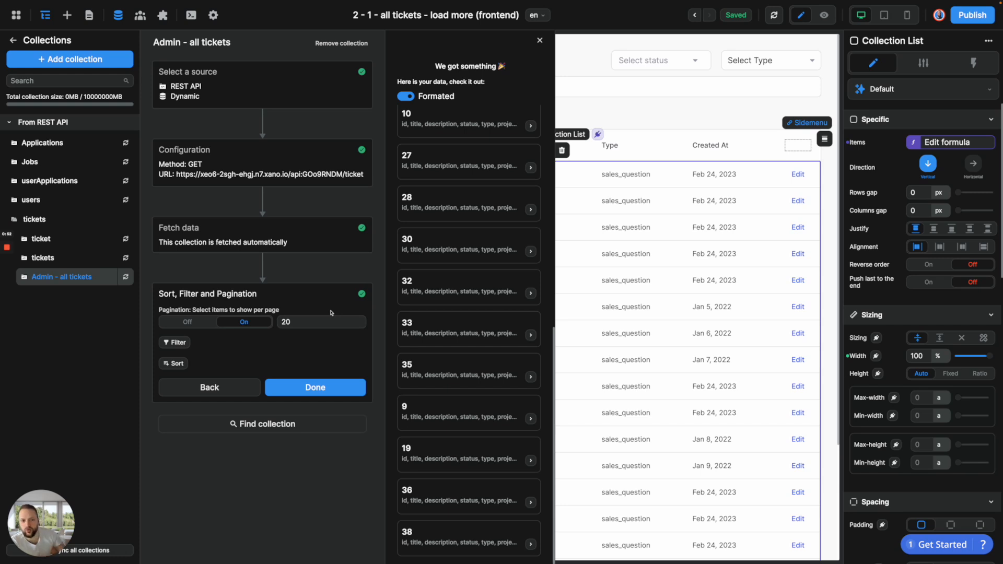
pyautogui.click(188, 322)
pyautogui.click(324, 390)
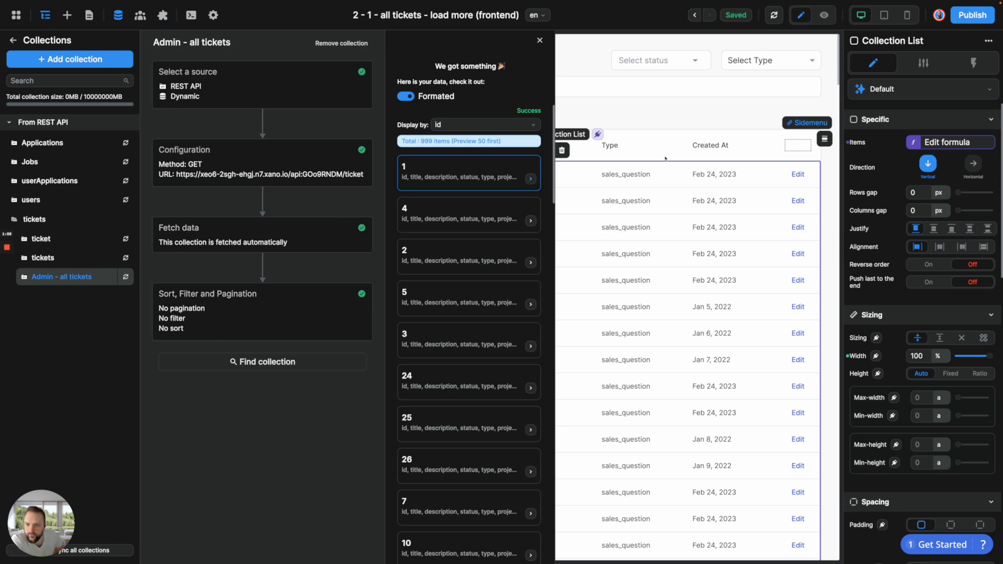
pyautogui.click(605, 246)
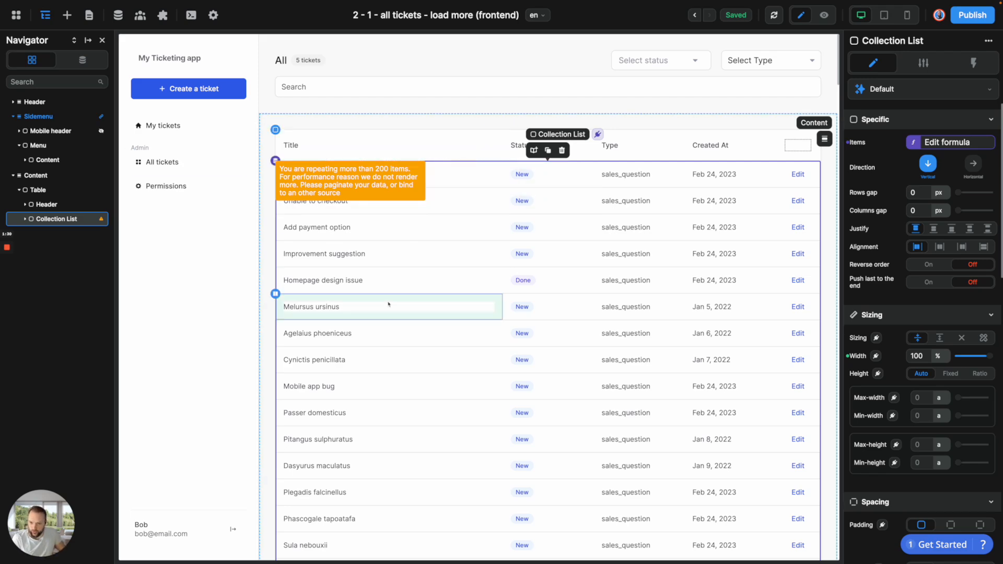
pyautogui.scroll(-15, 389, 302)
pyautogui.scroll(15, 389, 304)
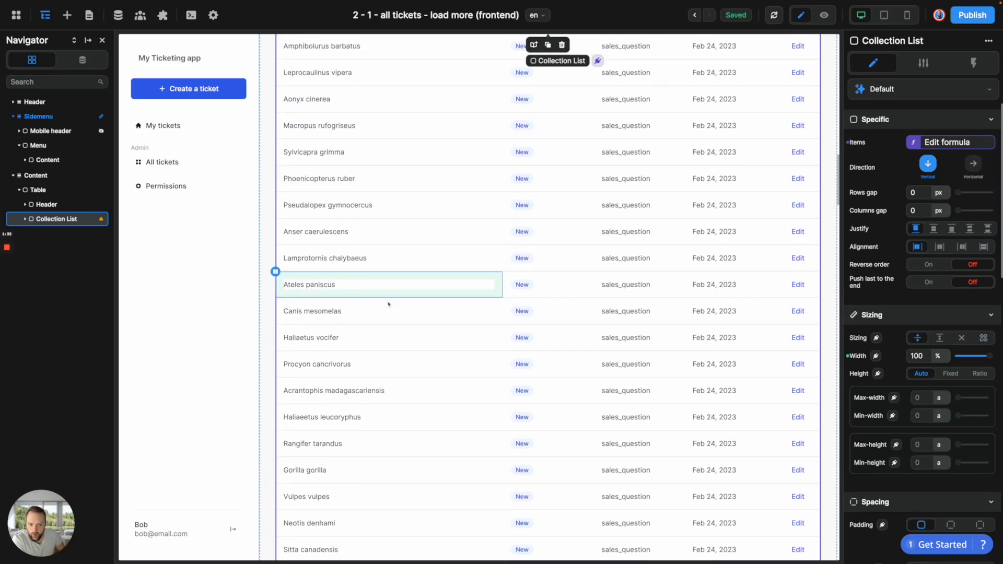
# - Find the loadmore variable and rename the two keys in its default object to start and end
pyautogui.click(118, 14)
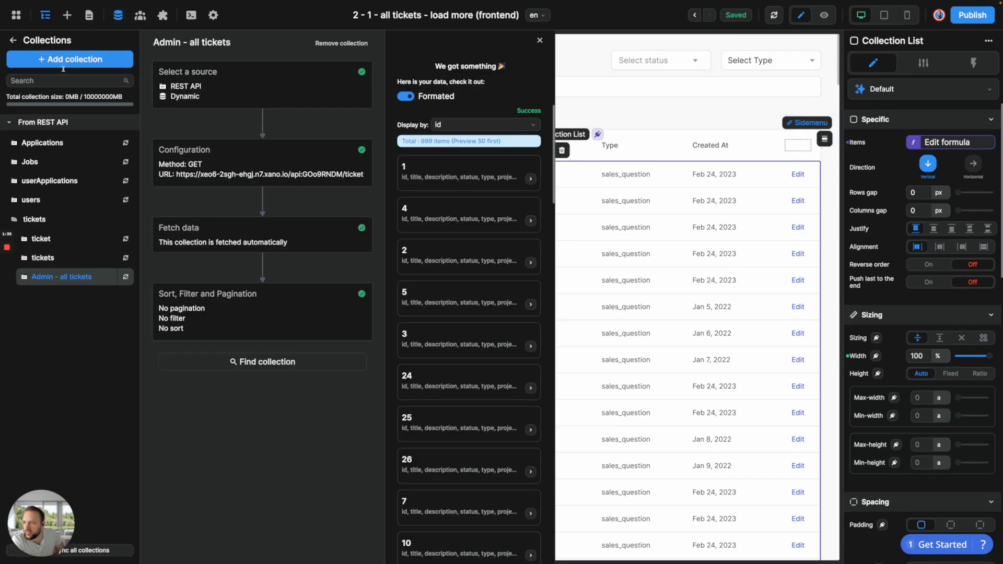
pyautogui.click(14, 40)
pyautogui.click(23, 78)
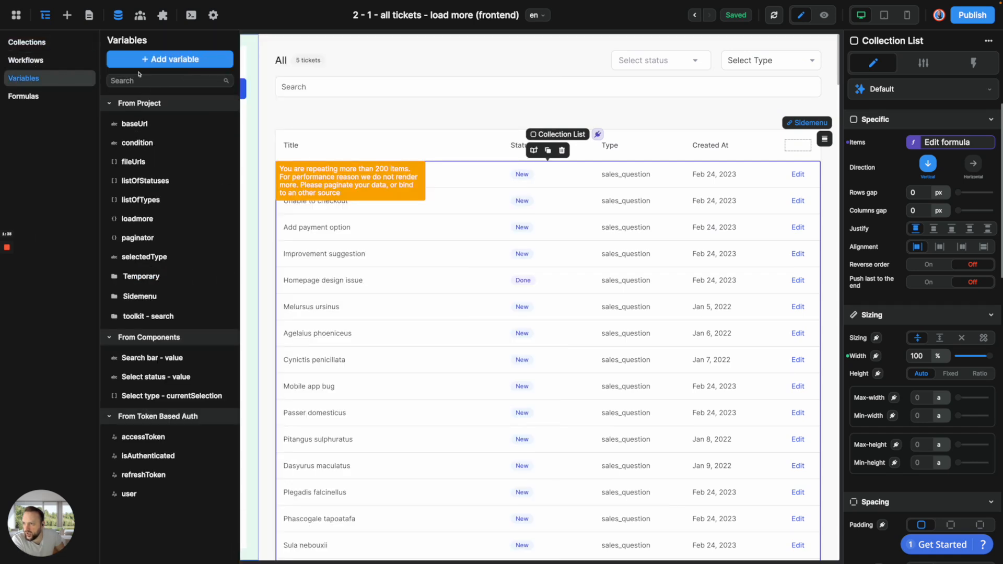
pyautogui.write('loa')
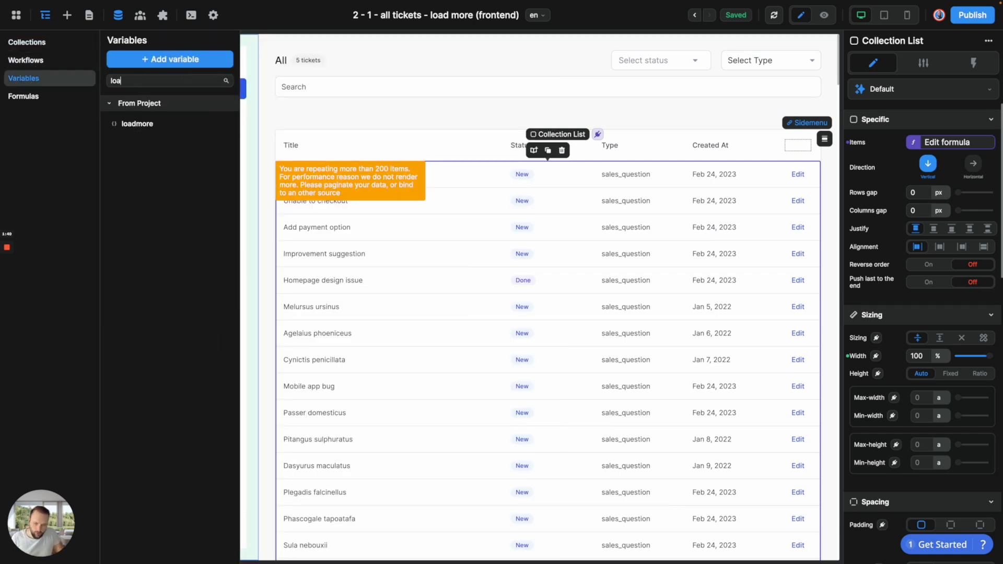
pyautogui.click(154, 124)
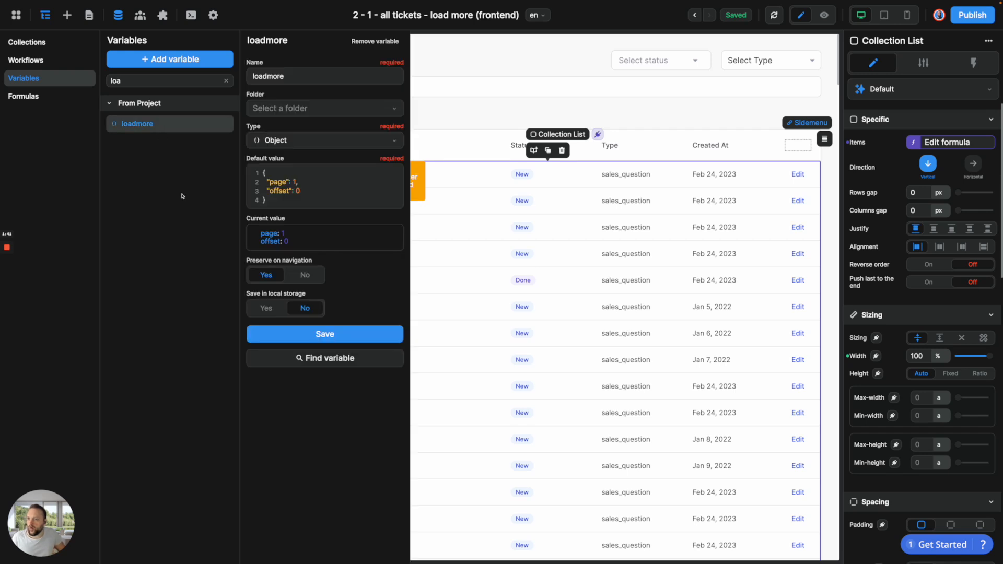
pyautogui.doubleClick(276, 182)
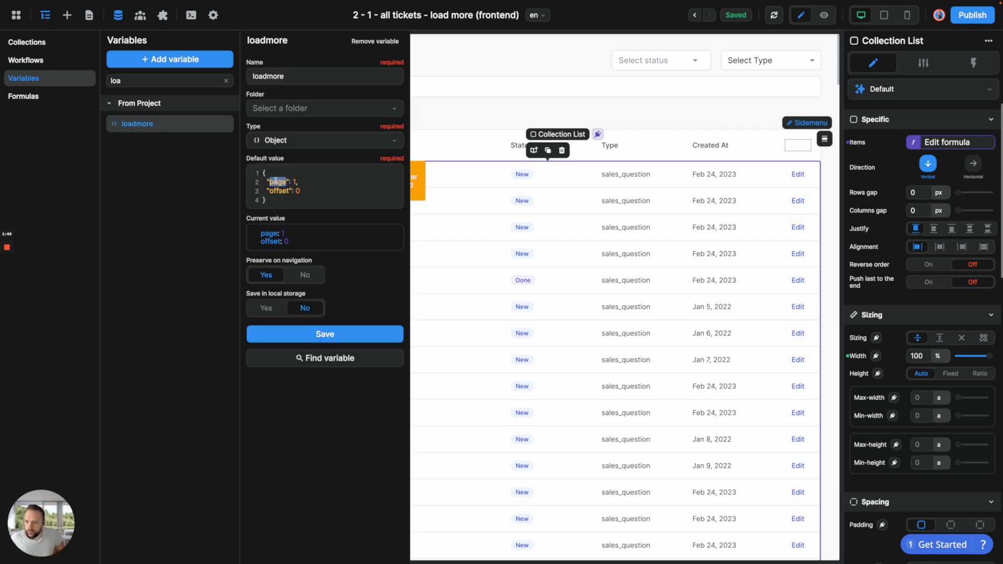
pyautogui.write('start')
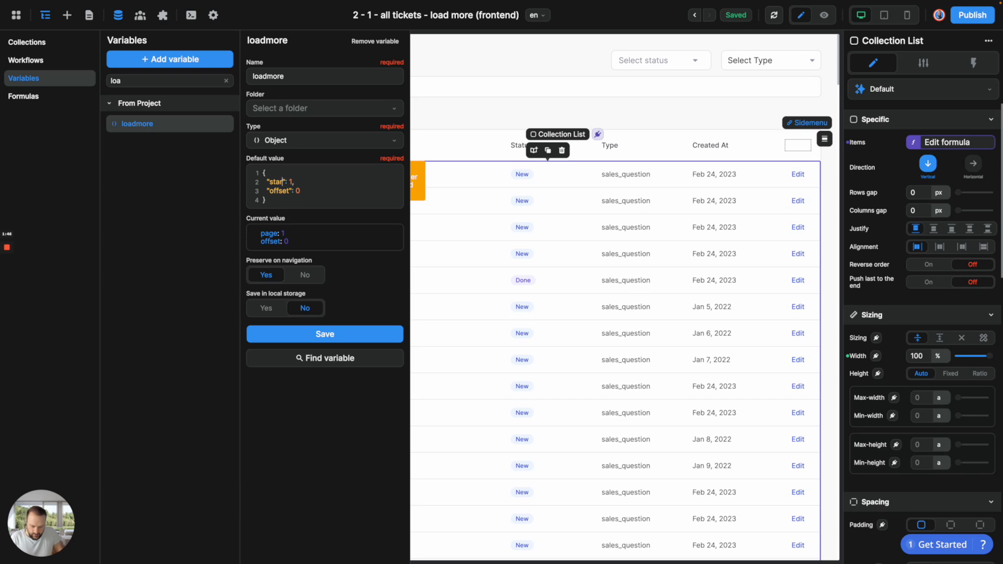
pyautogui.doubleClick(281, 191)
pyautogui.write('end')
# - Set the loadmore variable's default start to 0 and end to 25, and save it
pyautogui.doubleClick(294, 181)
pyautogui.press('BackSpace')
pyautogui.write('0')
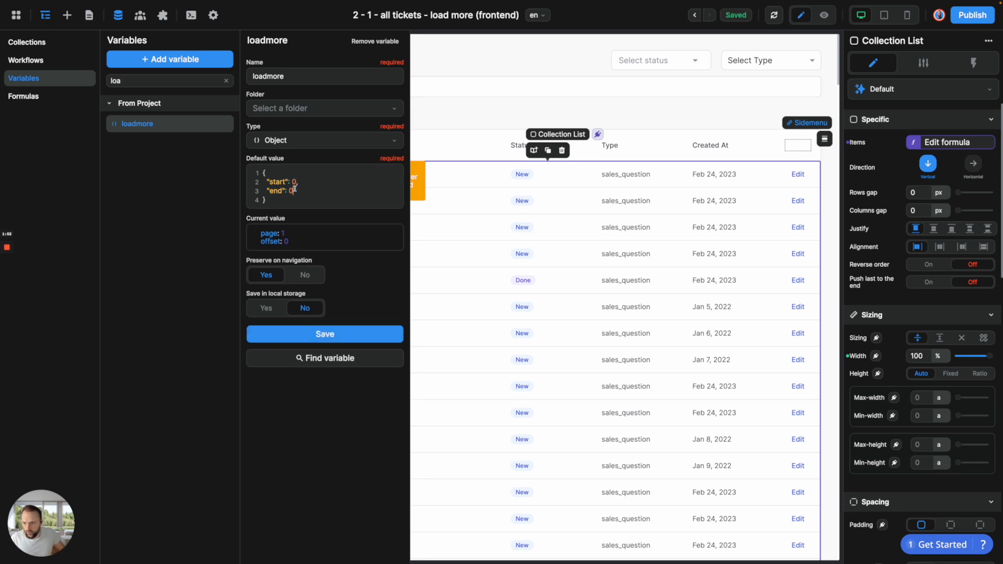
pyautogui.doubleClick(292, 191)
pyautogui.press('BackSpace')
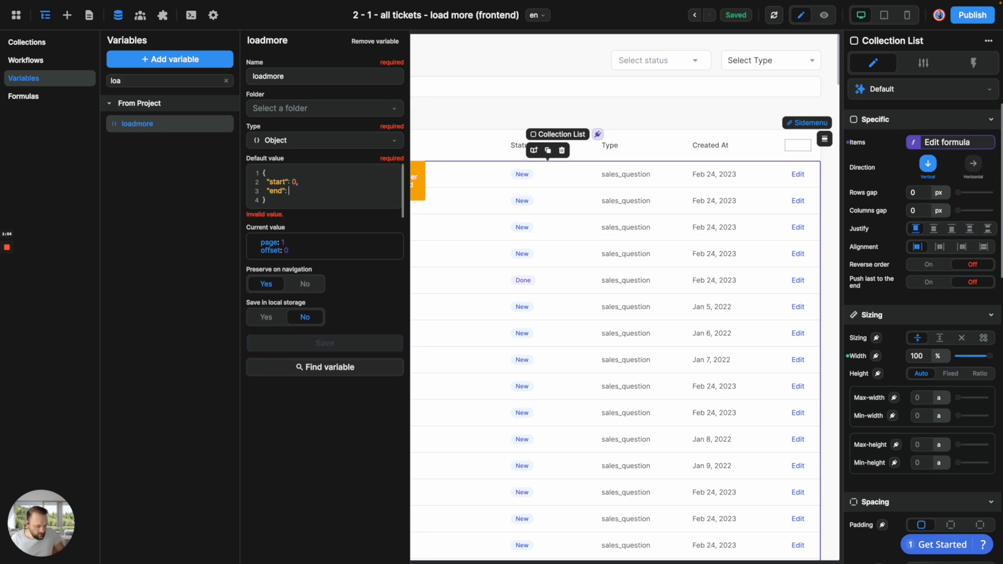
pyautogui.write('25')
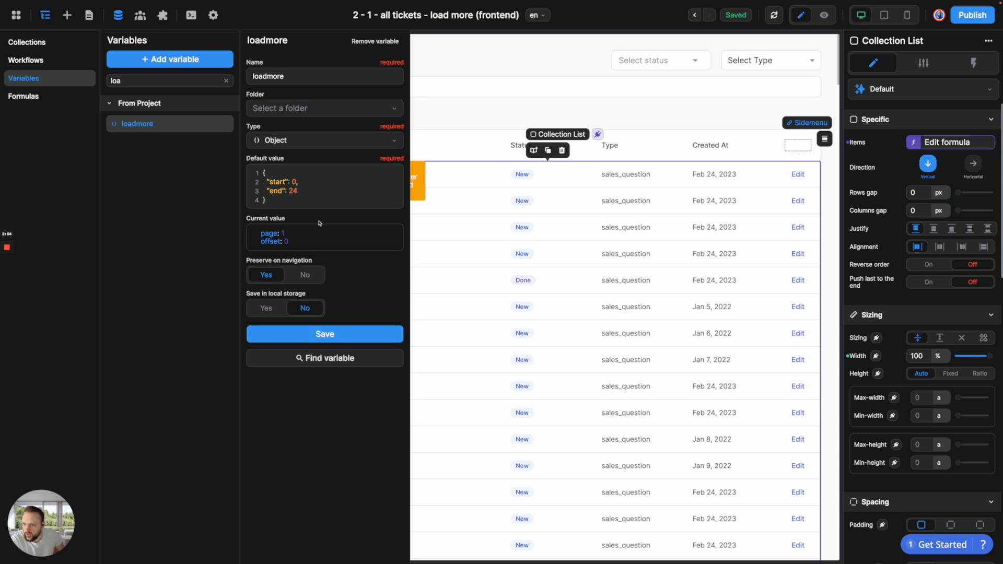
pyautogui.press('BackSpace')
pyautogui.write('5')
pyautogui.click(330, 336)
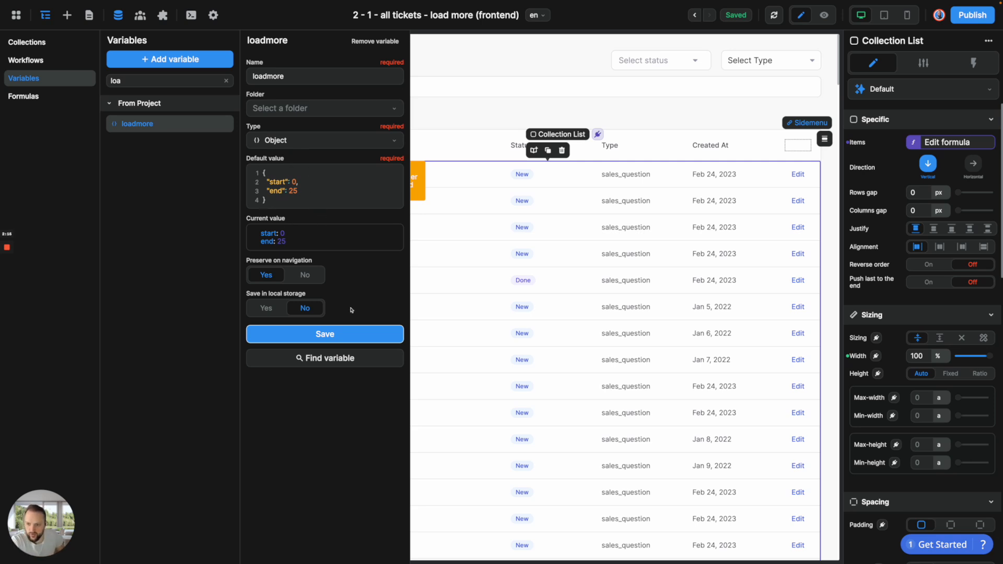
pyautogui.click(491, 146)
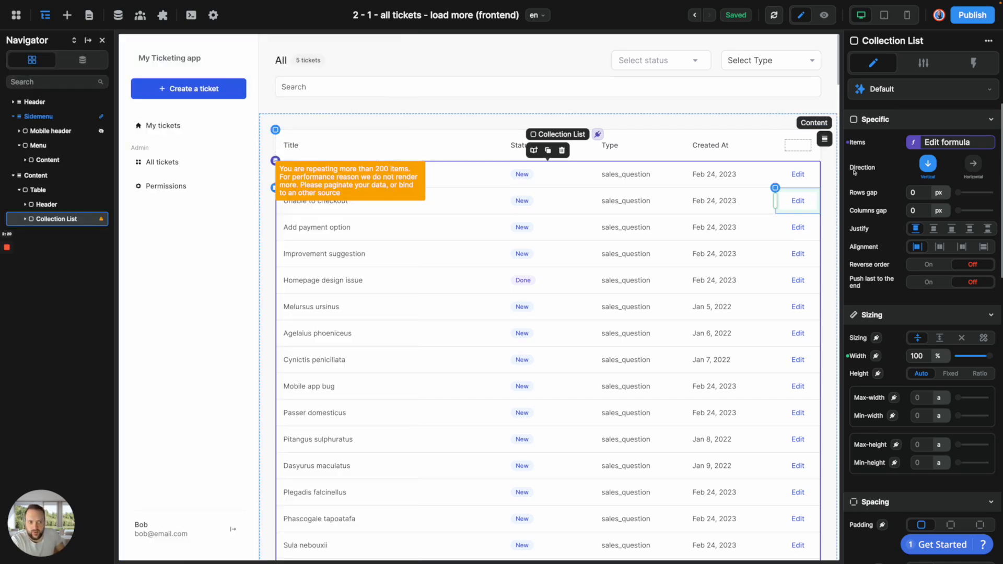
# - Rebind the Collection List's items to the data array of the Admin - all tickets collection and look through its entries
pyautogui.click(932, 141)
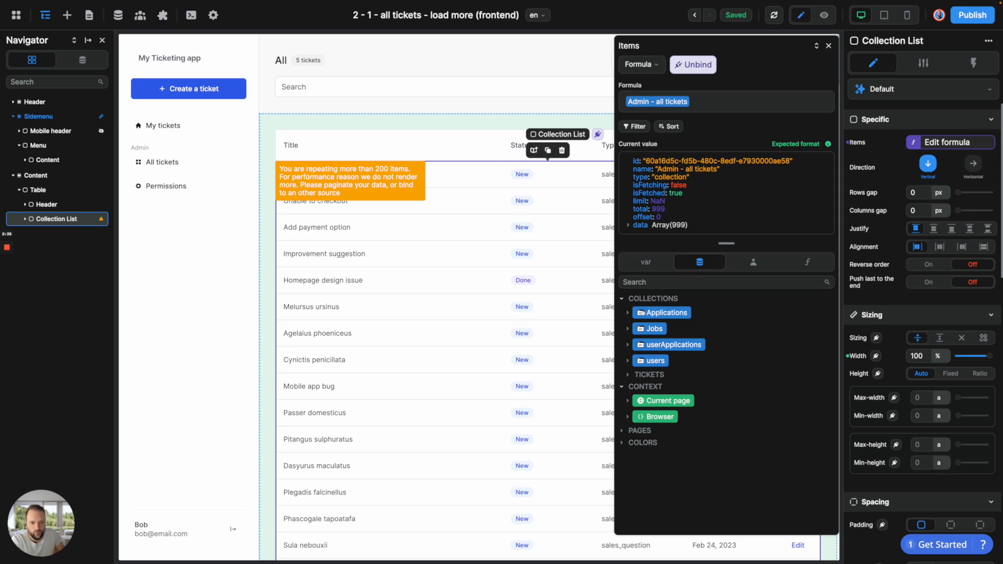
pyautogui.click(630, 376)
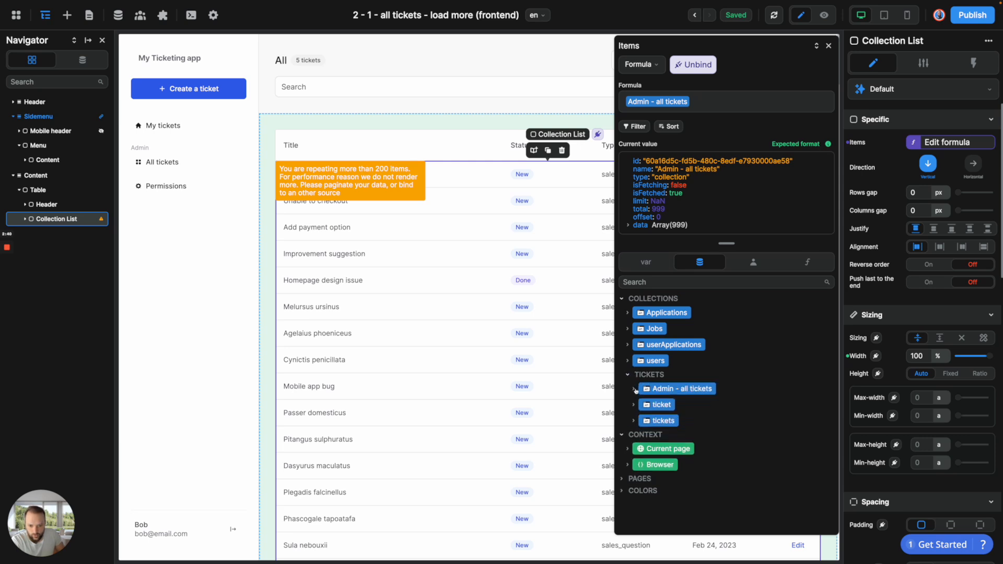
pyautogui.click(634, 389)
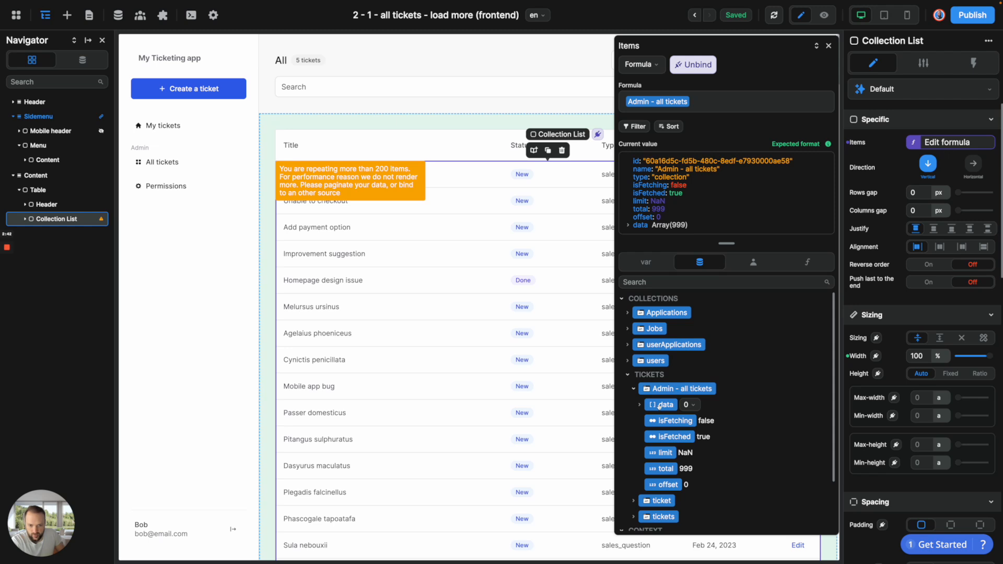
pyautogui.click(660, 406)
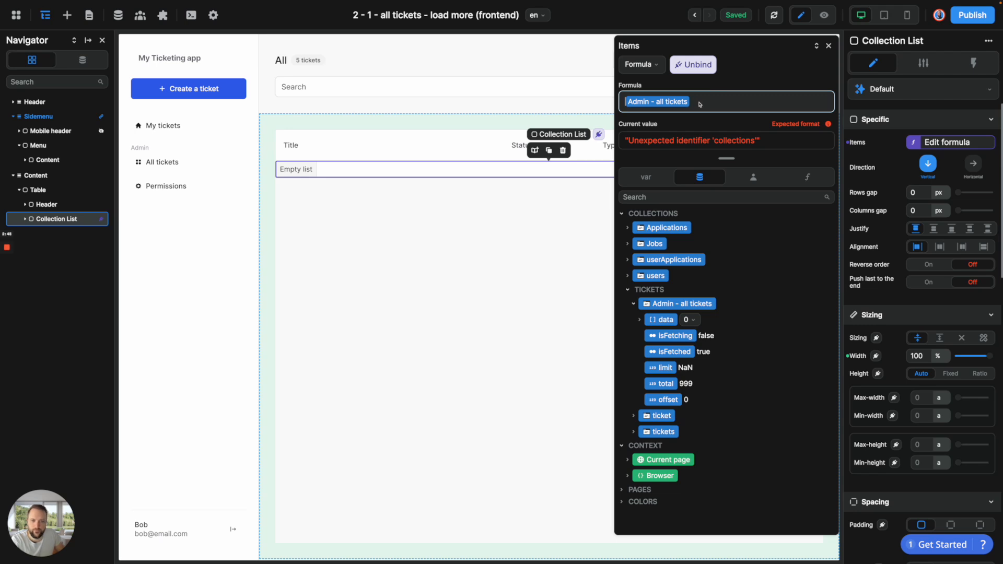
pyautogui.press('BackSpace')
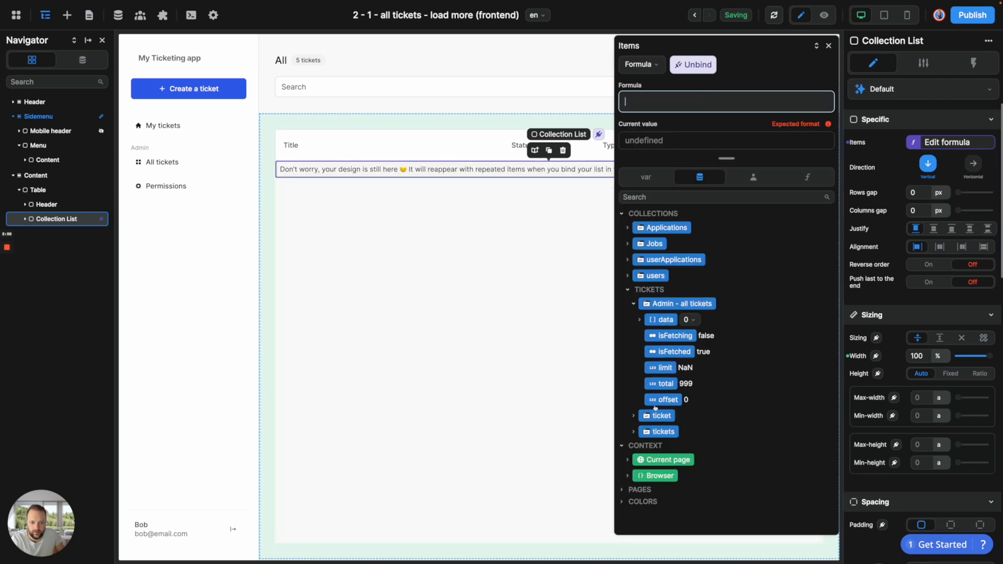
pyautogui.click(662, 322)
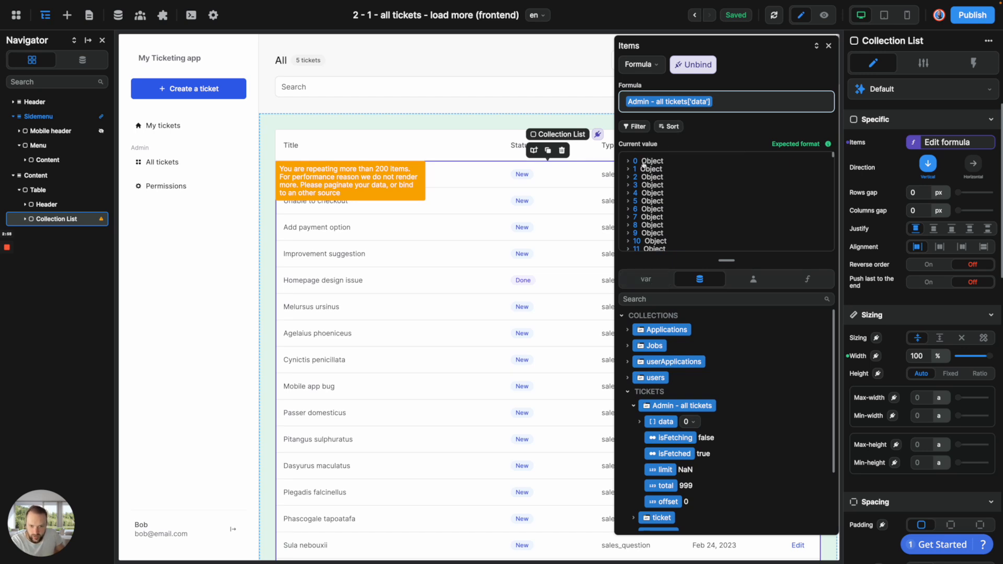
pyautogui.scroll(-20, 653, 210)
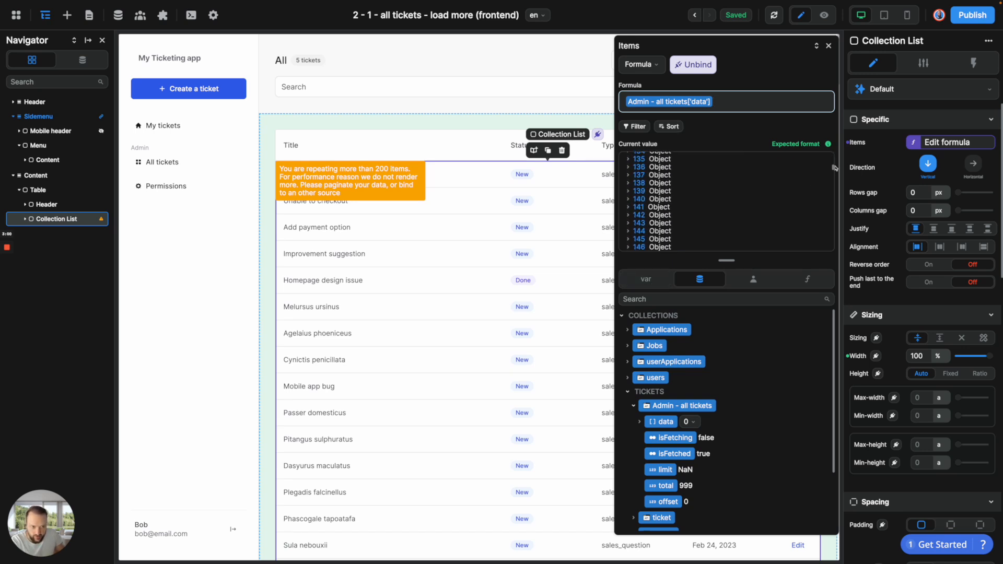
pyautogui.scroll(19, 714, 178)
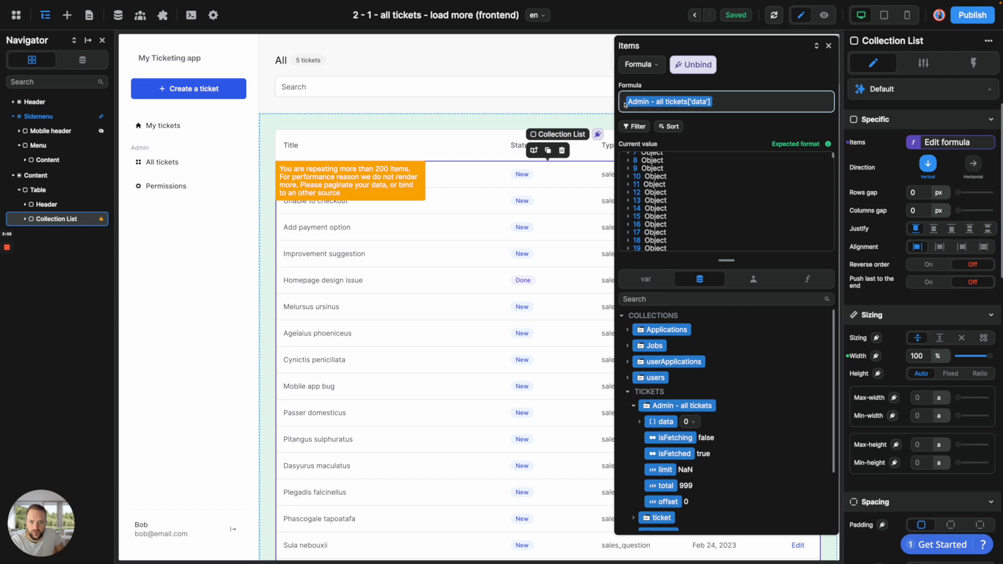
# - Wrap the items formula's data array in a slice function with start index 0 and end index 25
pyautogui.click(807, 279)
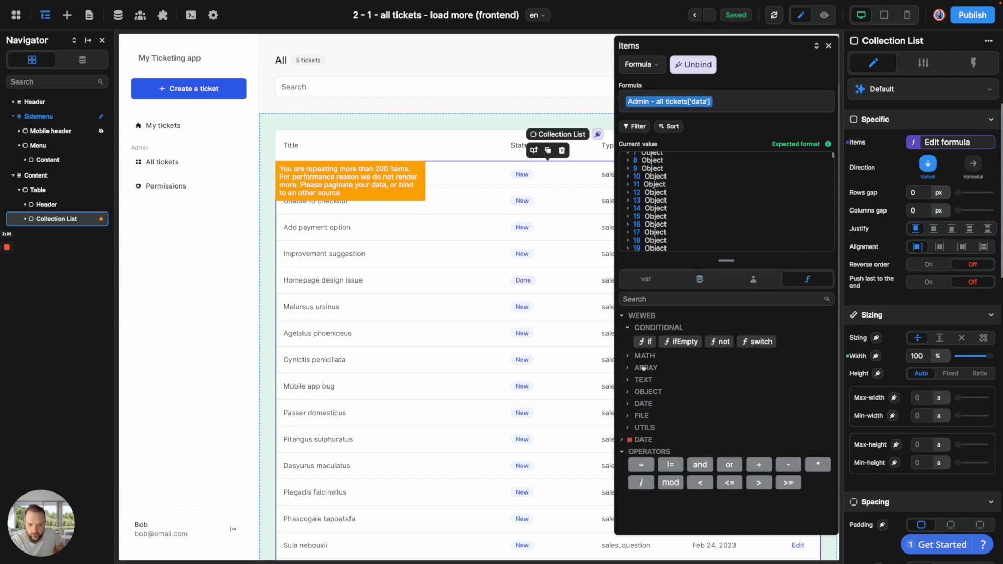
pyautogui.click(656, 371)
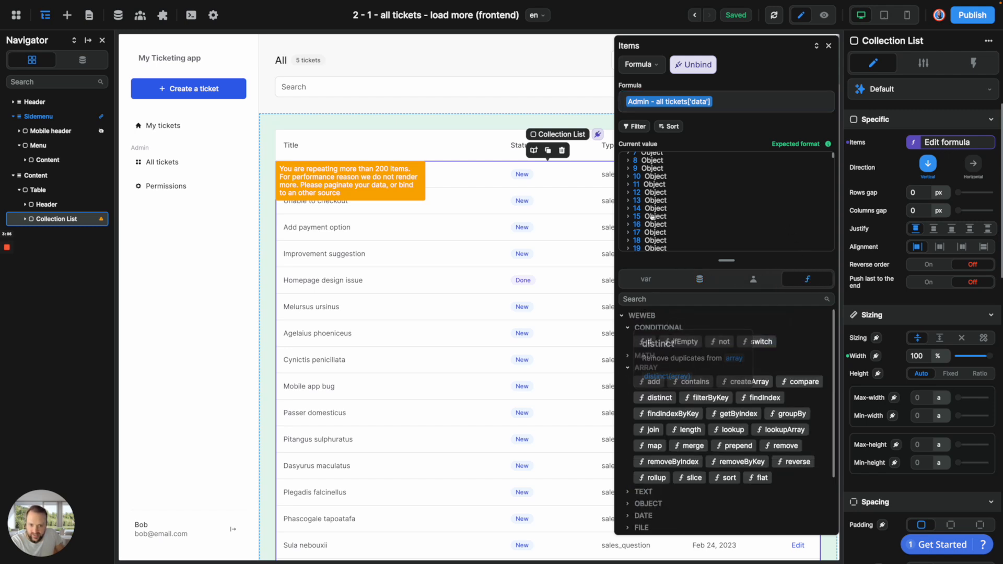
pyautogui.click(626, 104)
pyautogui.write('slice(')
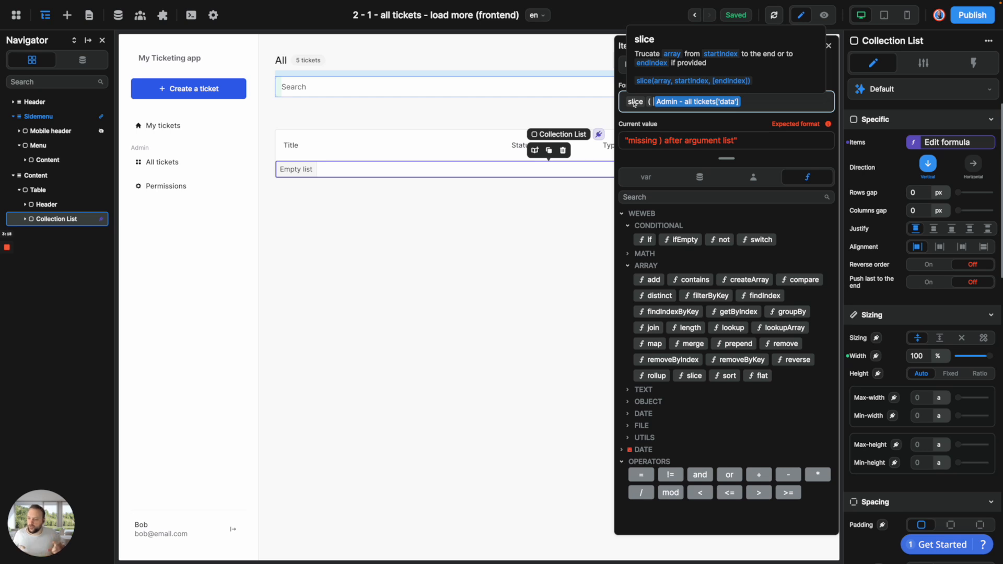
pyautogui.click(748, 108)
pyautogui.write(', 0 , 25 ')
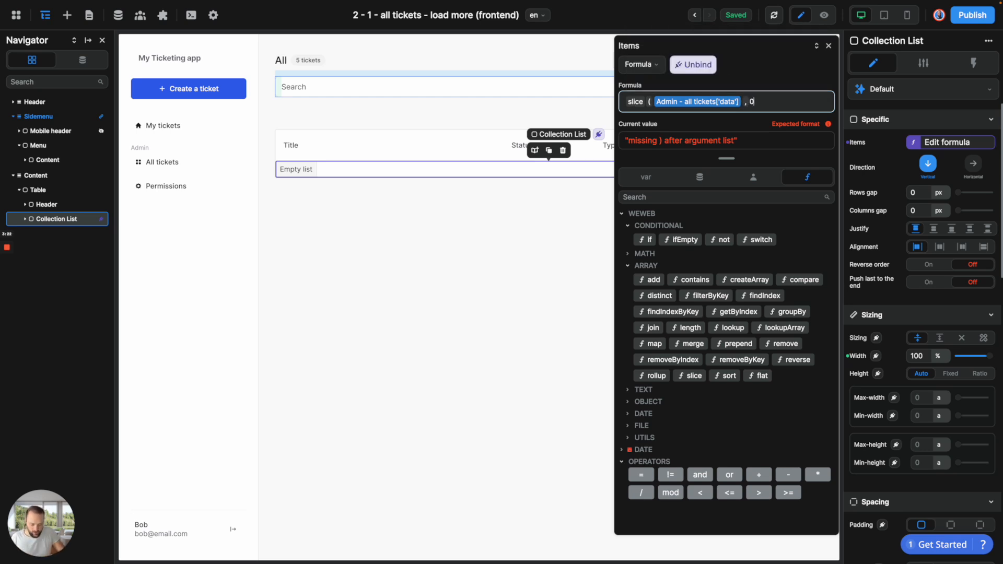
pyautogui.write(')')
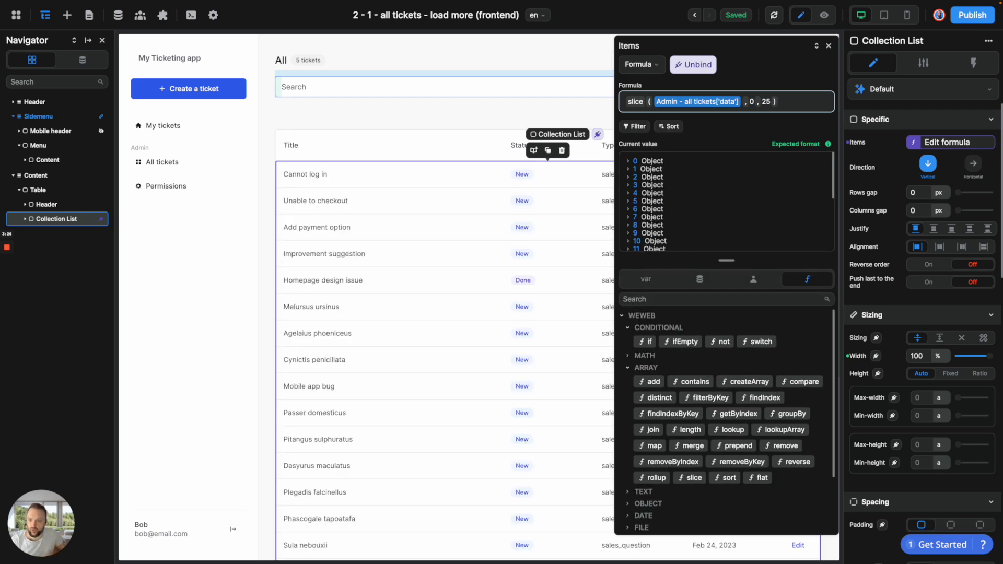
pyautogui.scroll(-3, 703, 187)
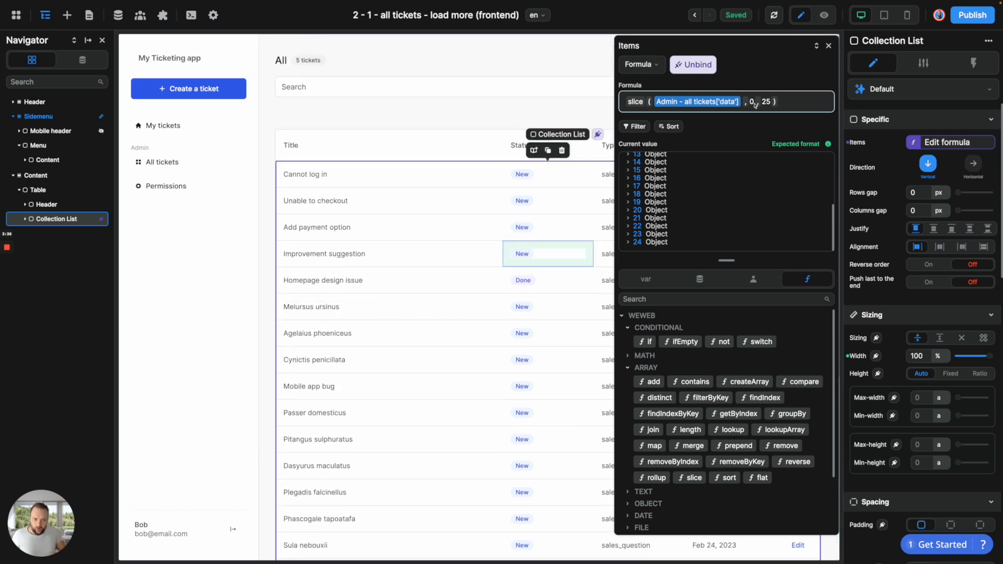
# - Replace the slice's start index in the items formula with the loadmore variable's start value
pyautogui.click(754, 105)
pyautogui.press('BackSpace')
pyautogui.click(647, 177)
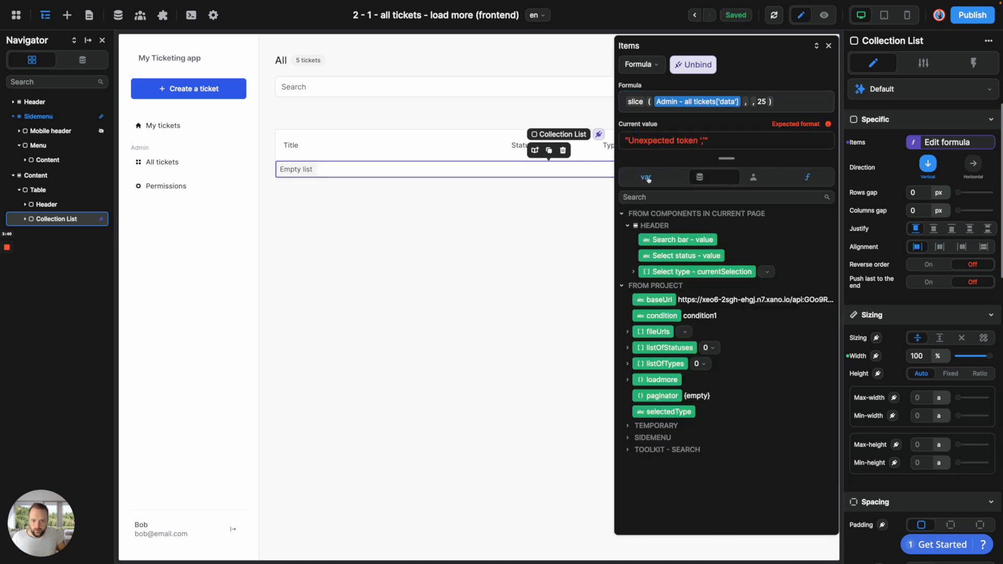
pyautogui.write('load')
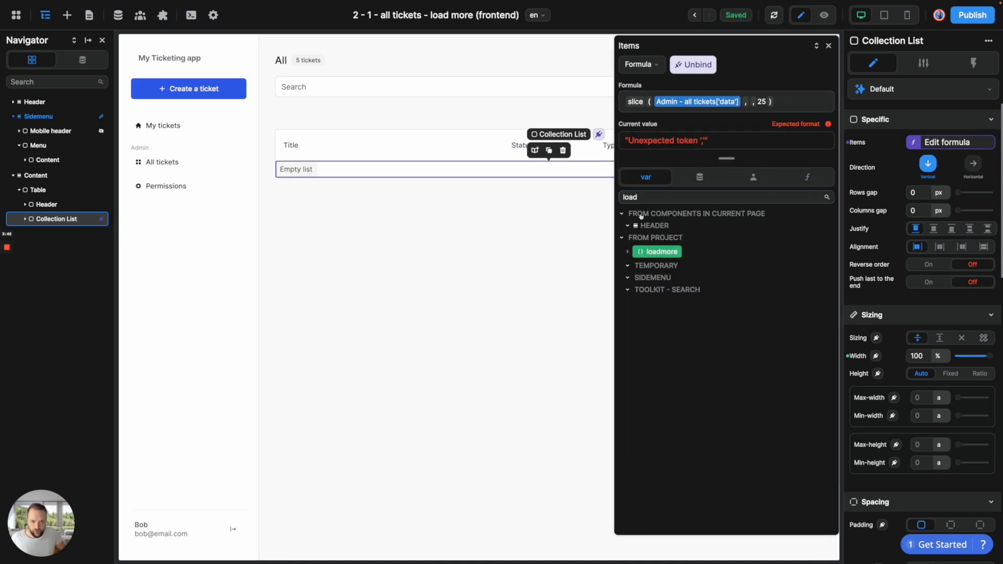
pyautogui.click(629, 252)
pyautogui.click(658, 267)
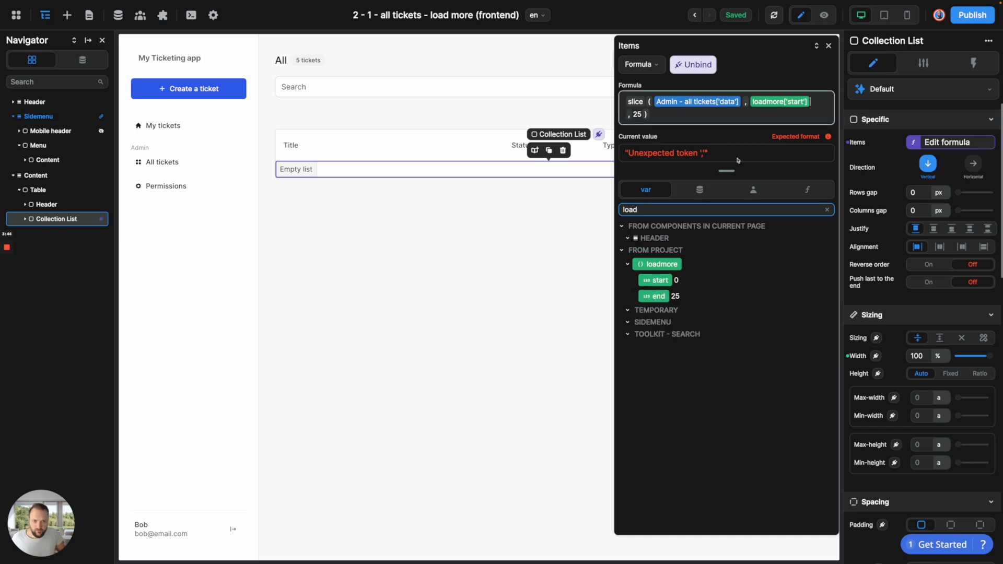
# - Replace the slice's end index of 25 in the items formula with the loadmore variable's end value
pyautogui.click(643, 116)
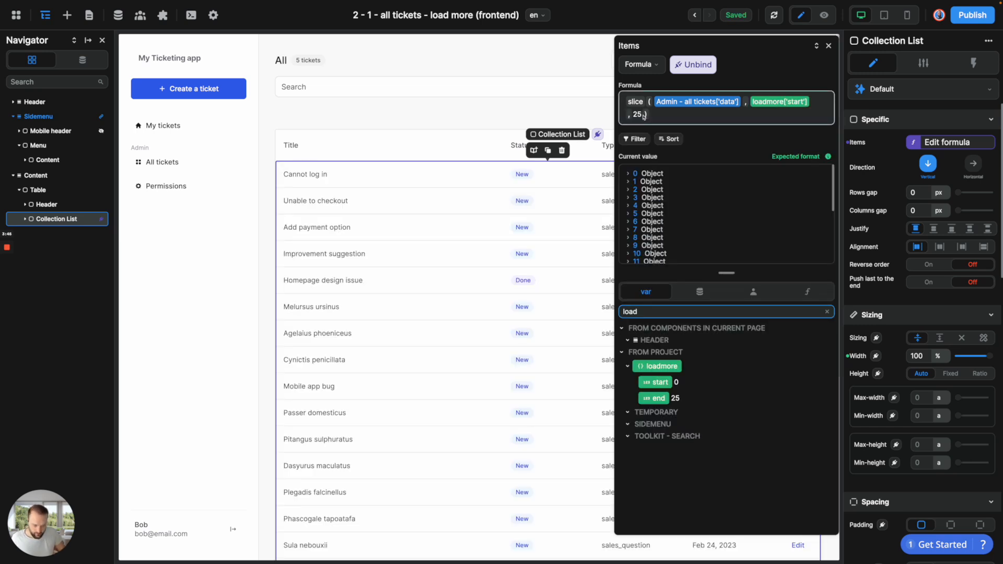
pyautogui.press('BackSpace')
pyautogui.press('BackSpace')
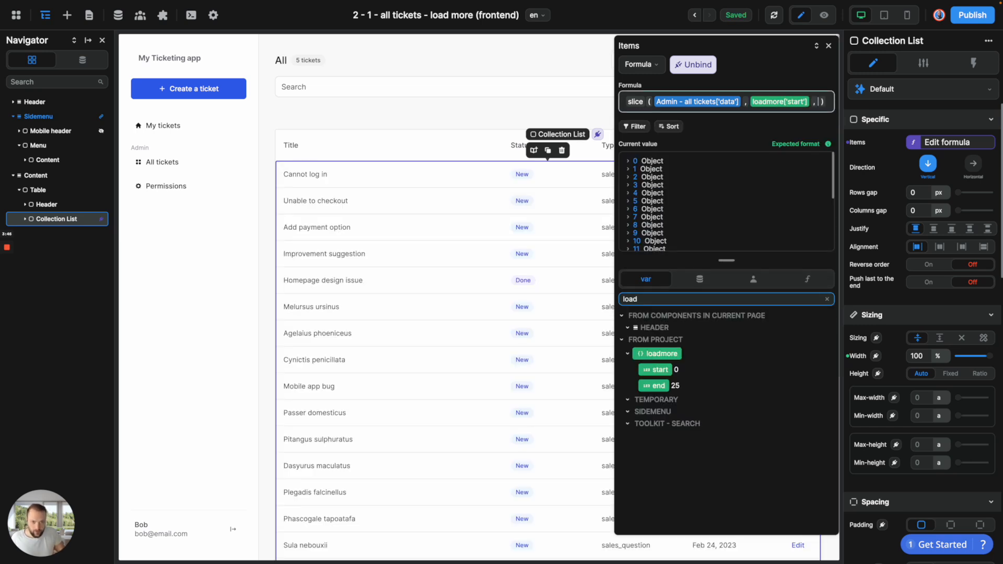
pyautogui.click(656, 386)
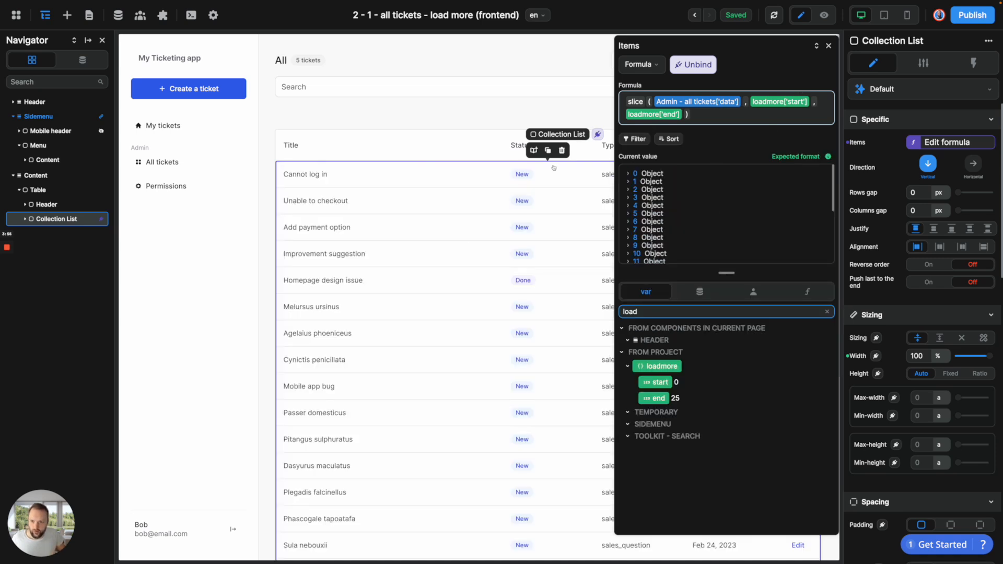
# - Look through the sliced ticket list on the page and close the items formula editor
pyautogui.scroll(-5, 415, 353)
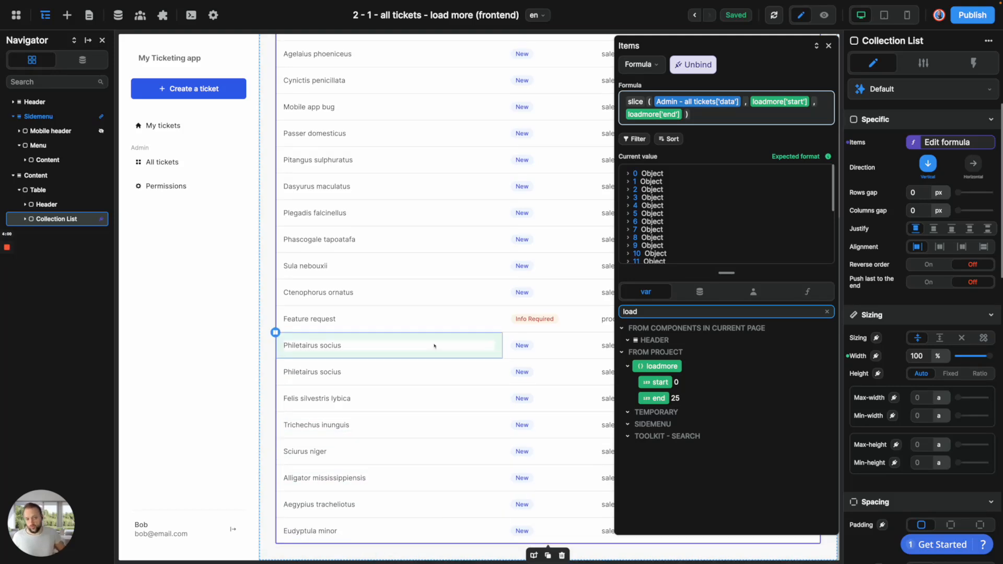
pyautogui.scroll(5, 435, 346)
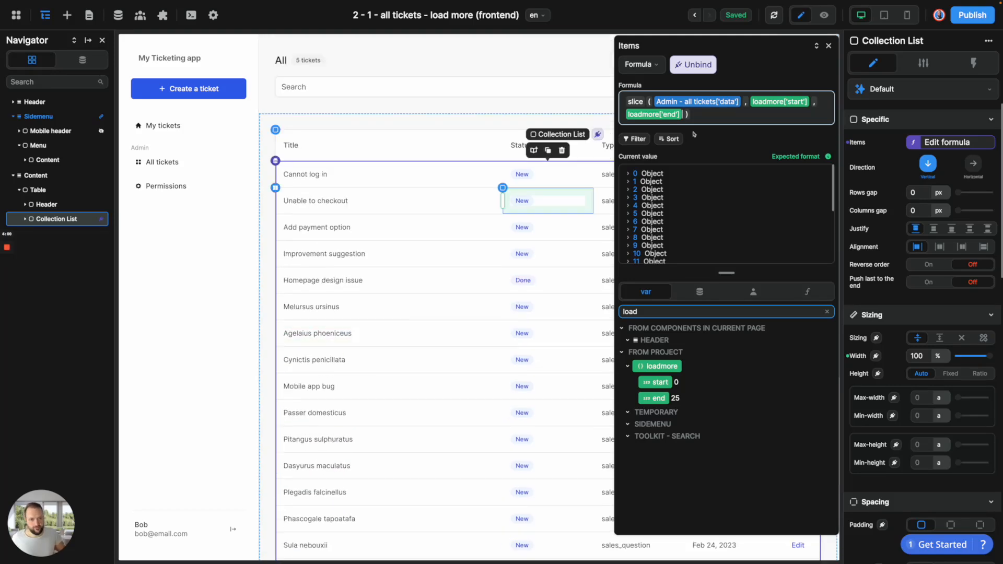
pyautogui.click(829, 46)
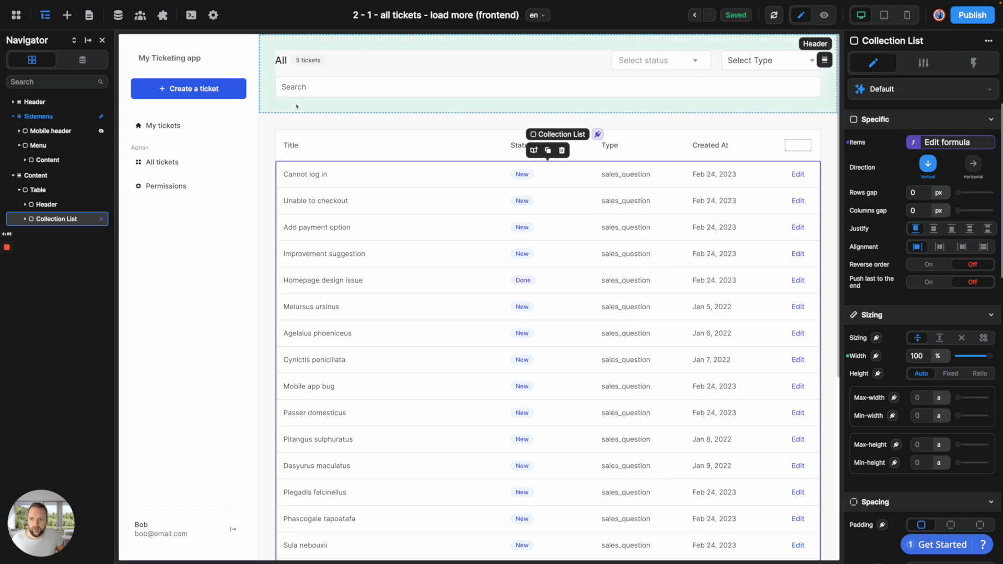
# - Copy the sidemenu's Create a ticket button into the Content section, directly below the Table
pyautogui.click(187, 90)
pyautogui.scroll(-5, 324, 261)
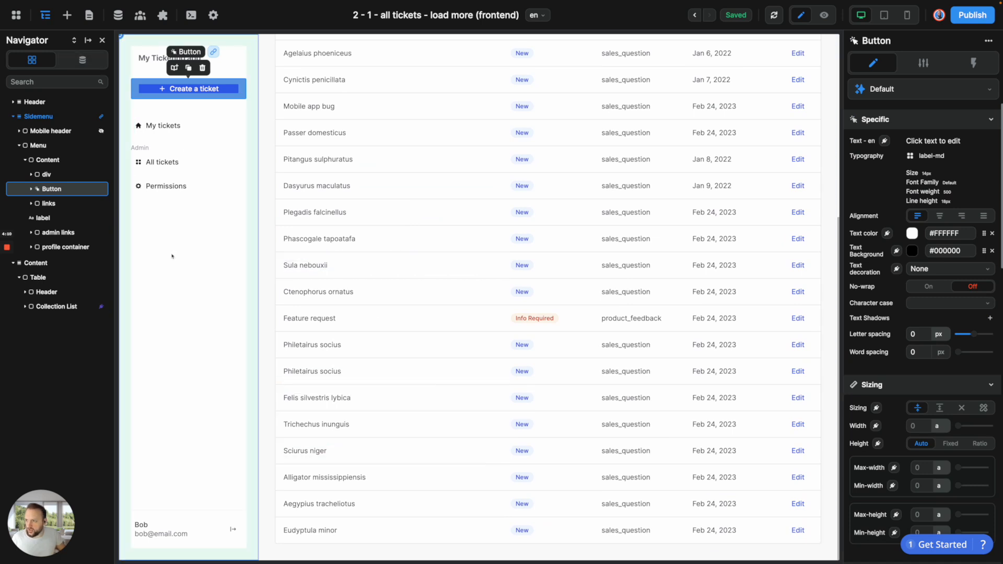
pyautogui.click(308, 265)
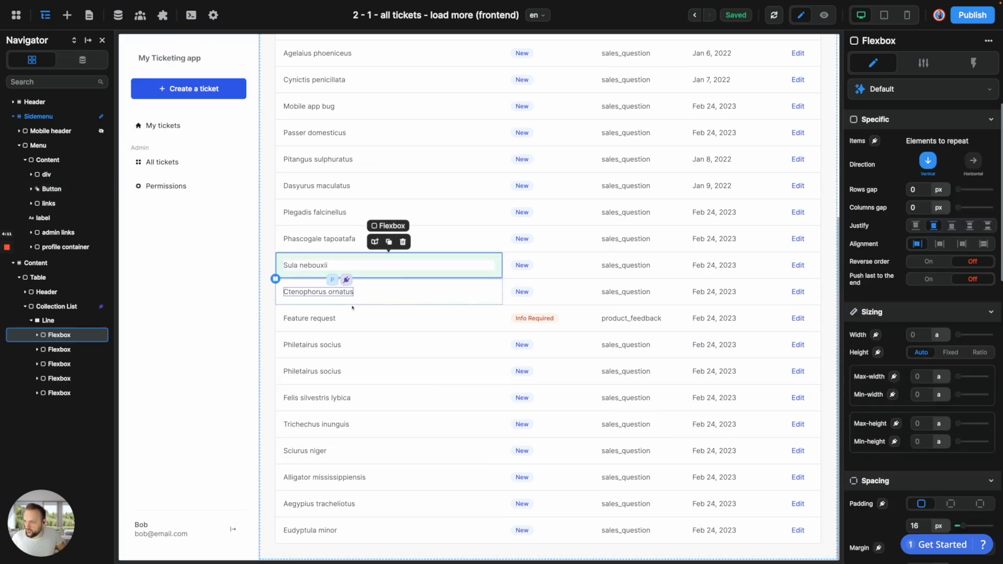
pyautogui.click(24, 307)
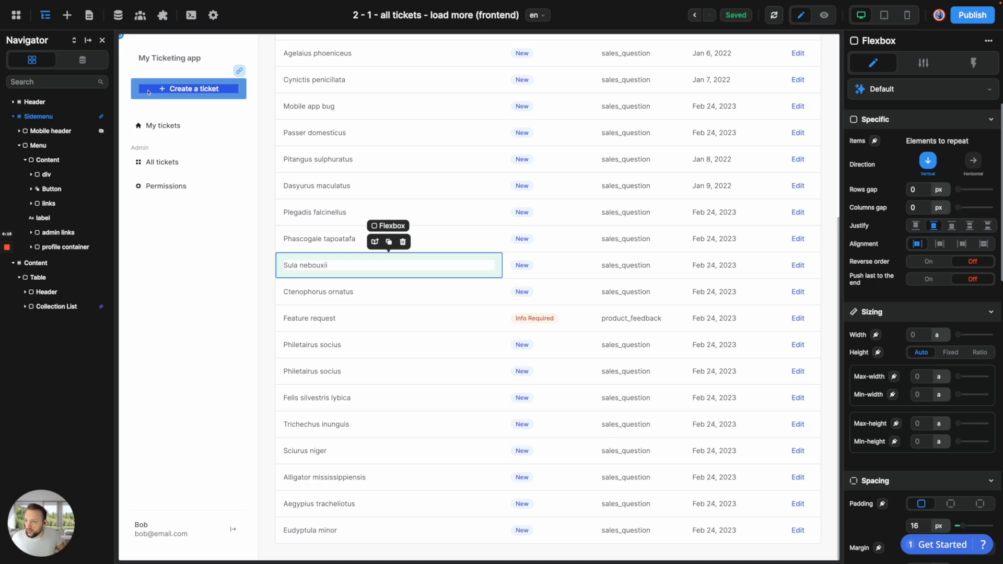
pyautogui.moveTo(148, 93); pyautogui.dragTo(53, 323)
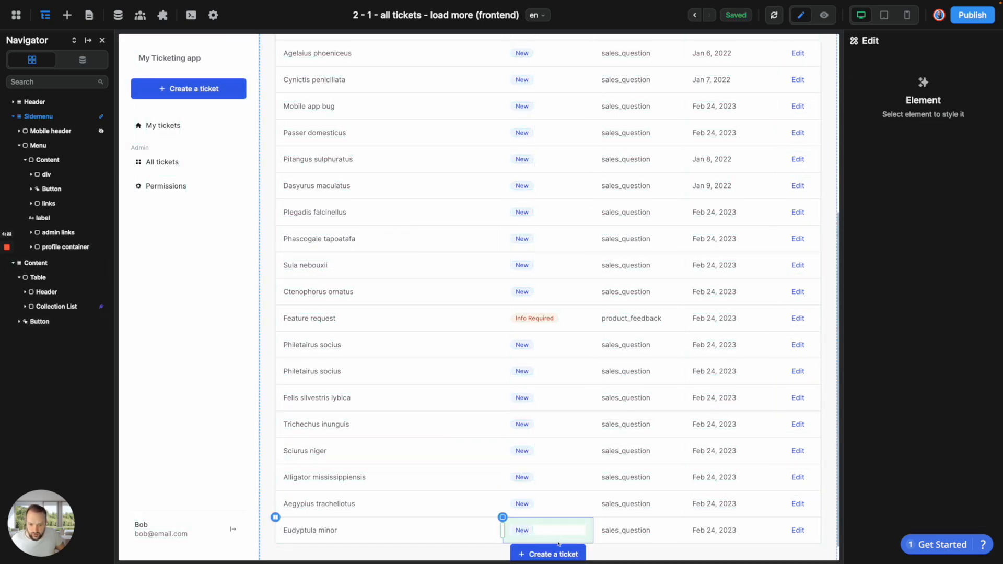
# - Set the vertical margin of the copied button below the table to 24 px
pyautogui.click(578, 556)
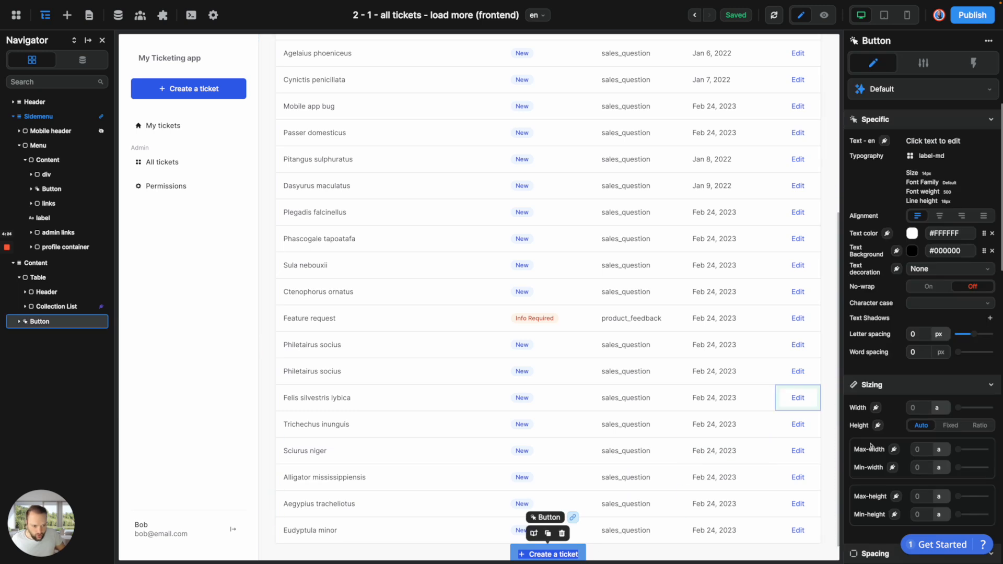
pyautogui.scroll(-2, 920, 339)
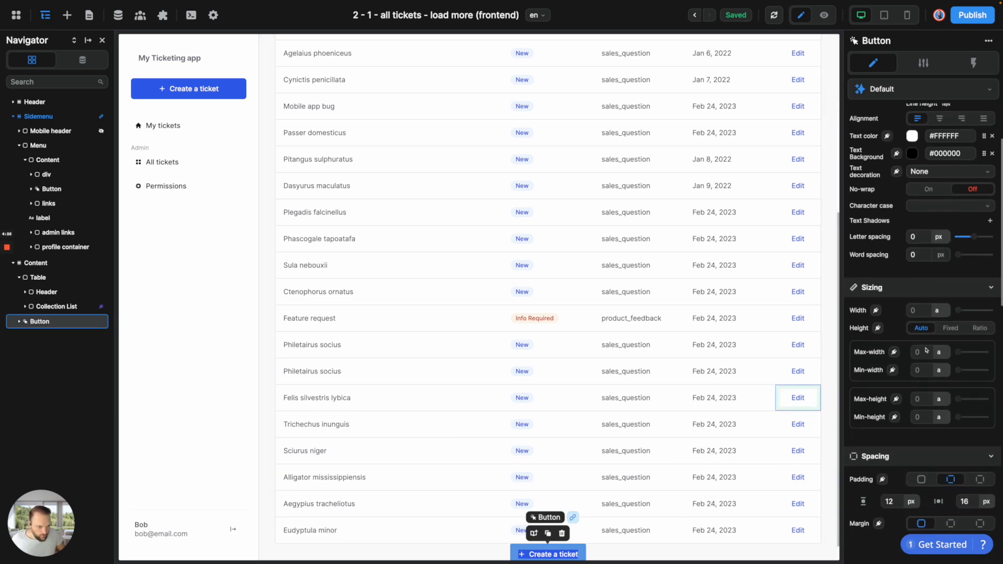
pyautogui.scroll(-2, 922, 450)
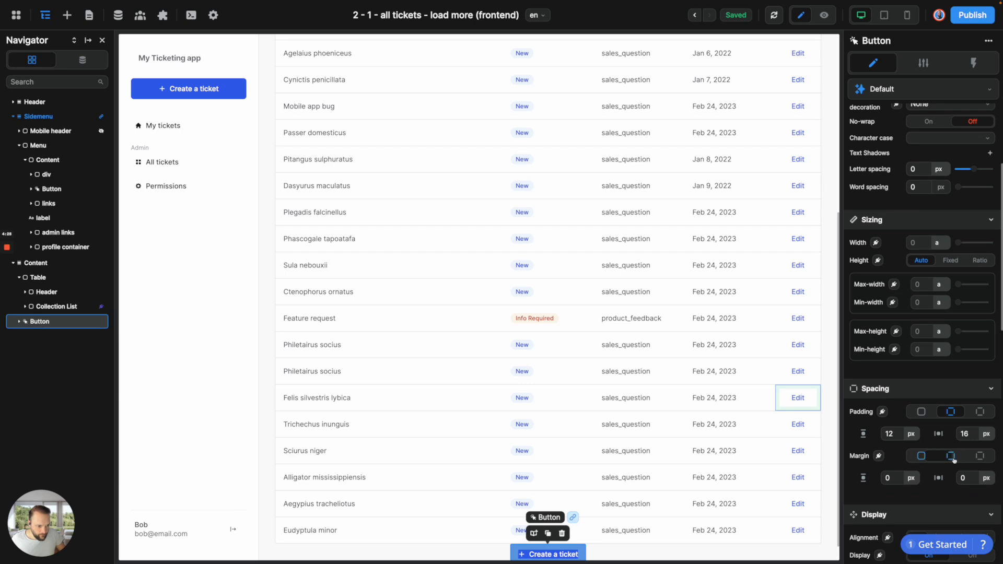
pyautogui.click(903, 477)
pyautogui.write('24')
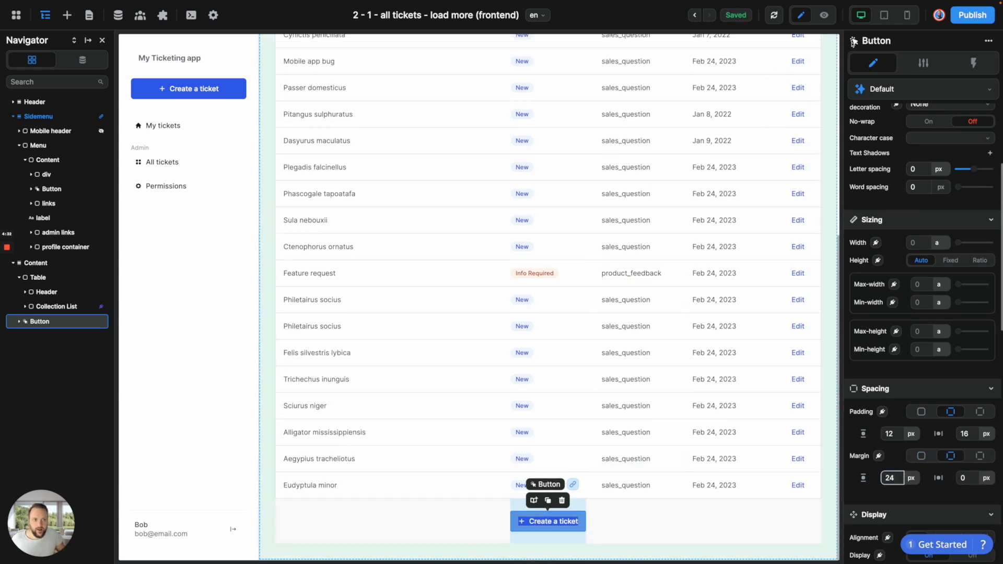
# - Change the copied button's text to "Load more" and turn off its left icon
pyautogui.doubleClick(545, 521)
pyautogui.hotkey('ctrl', 'a')
pyautogui.write('Load more')
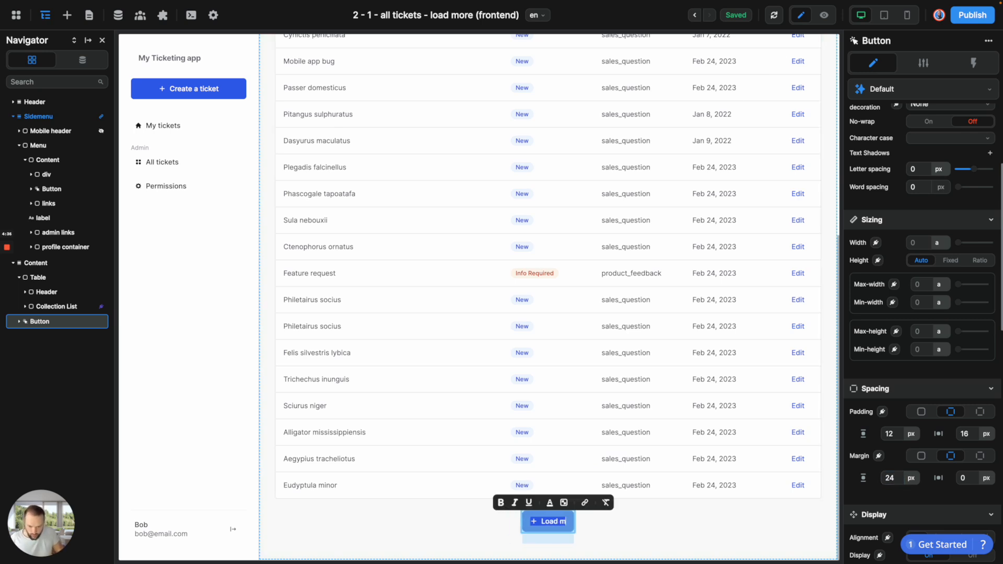
pyautogui.click(584, 548)
pyautogui.click(569, 525)
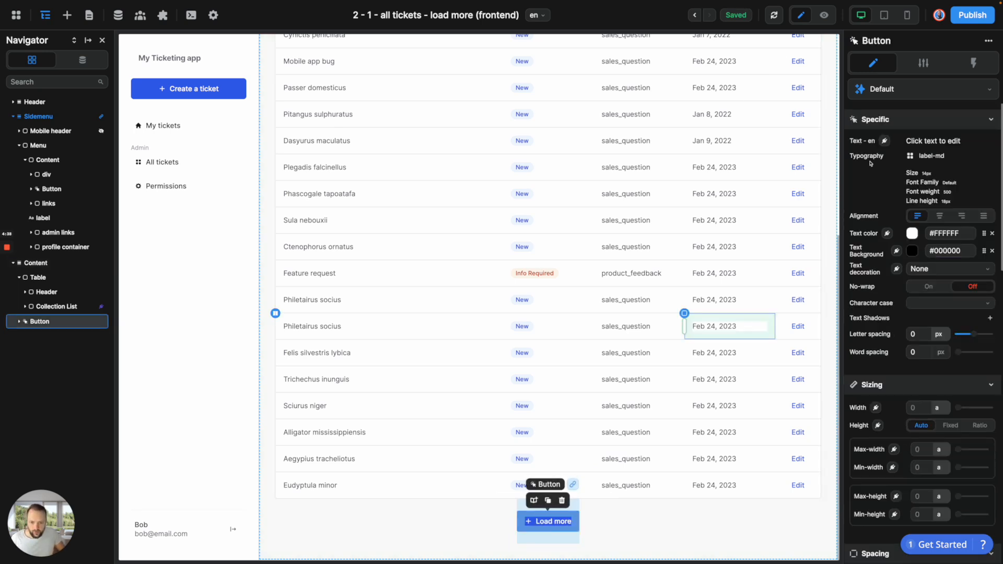
pyautogui.click(936, 67)
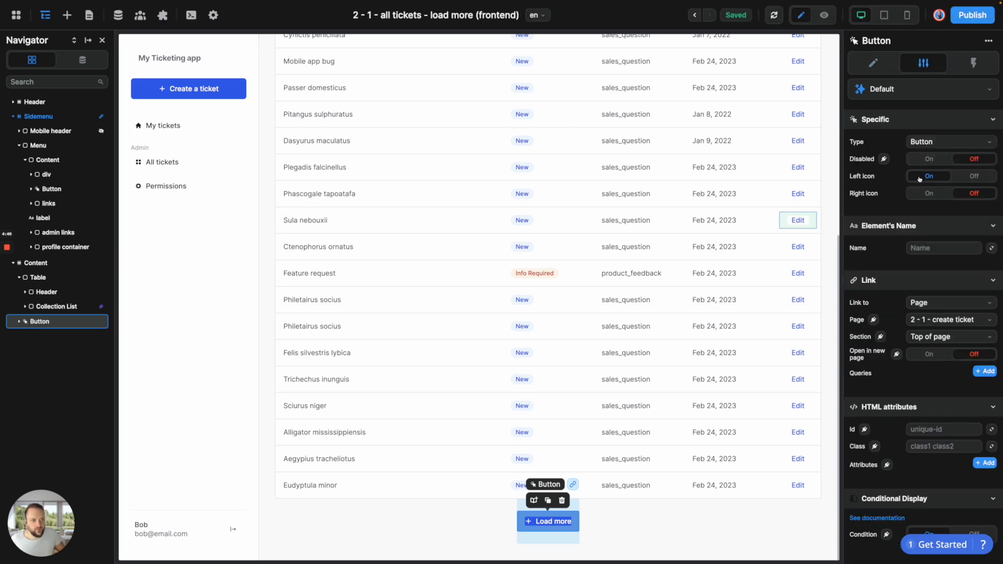
pyautogui.click(965, 176)
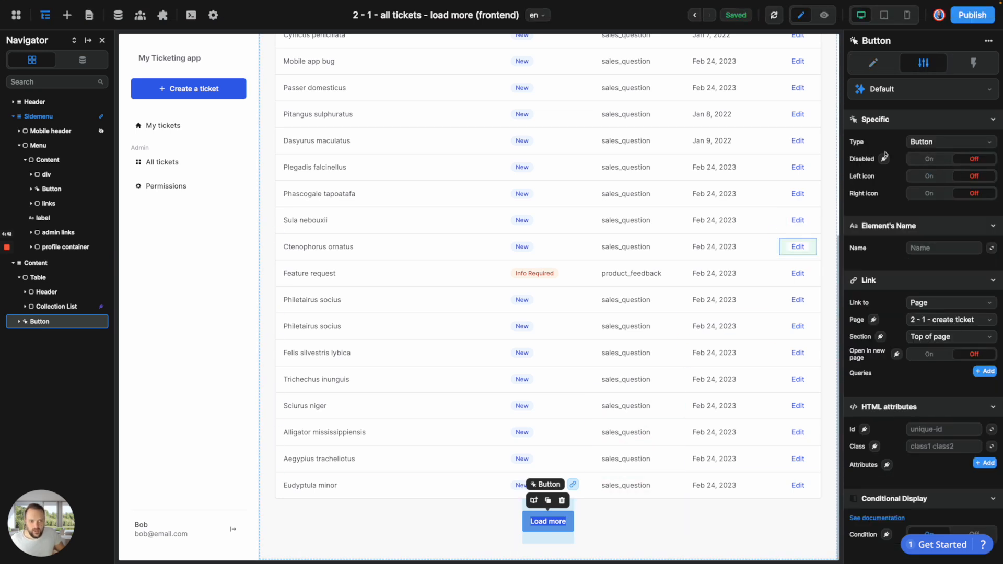
# - Add an on-click workflow to the Load more button with a Change variable value action
pyautogui.click(973, 62)
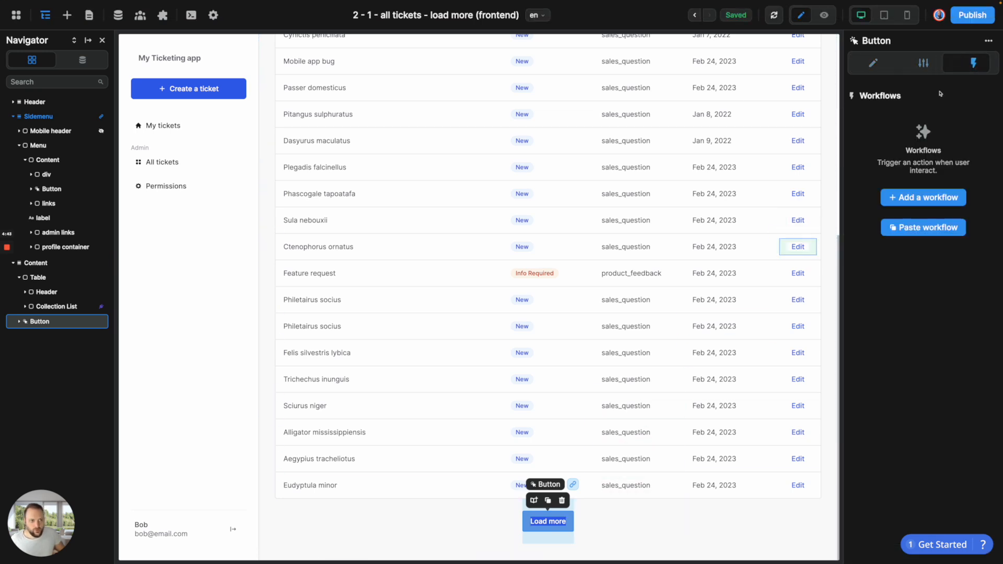
pyautogui.click(923, 197)
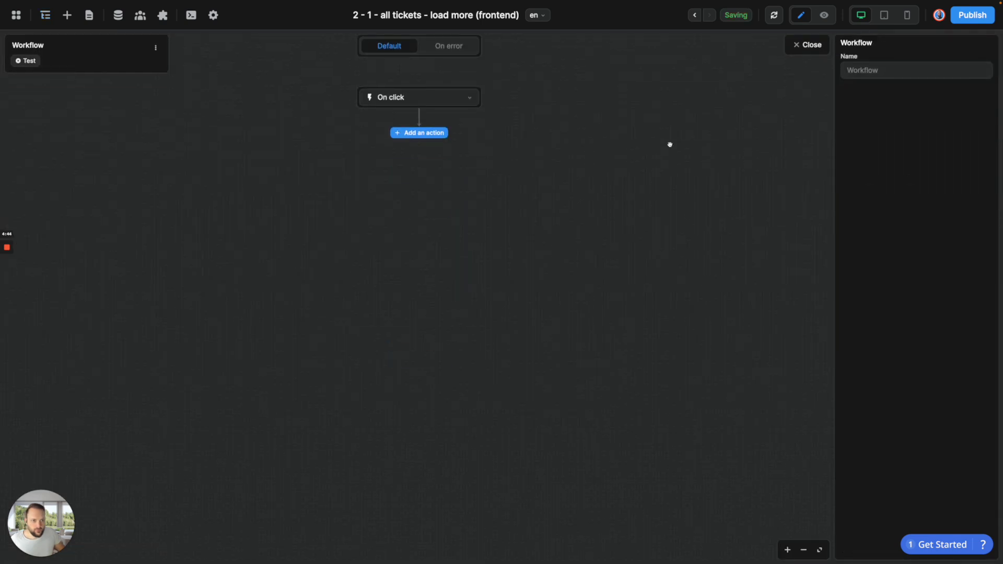
pyautogui.click(416, 133)
pyautogui.write('change')
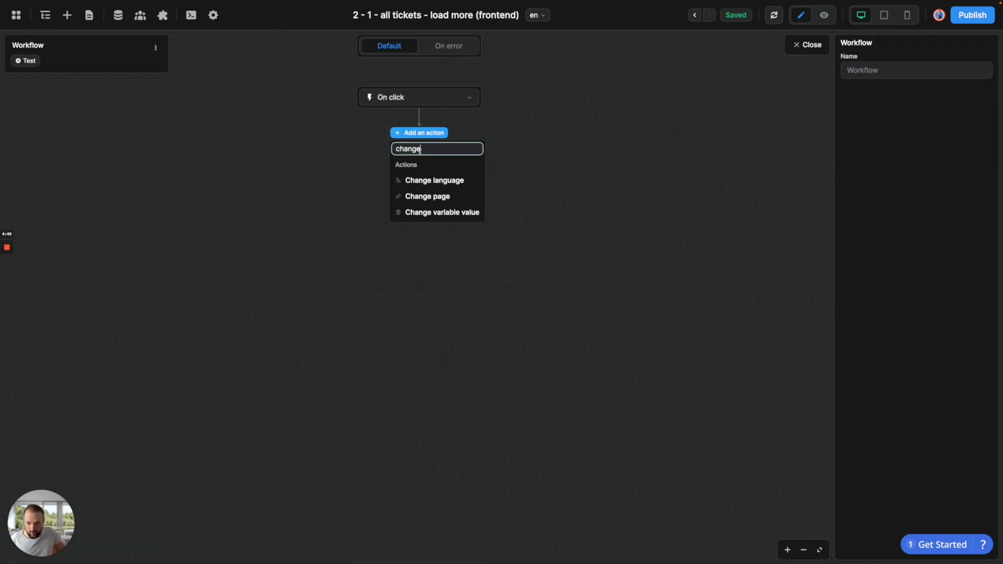
pyautogui.click(416, 212)
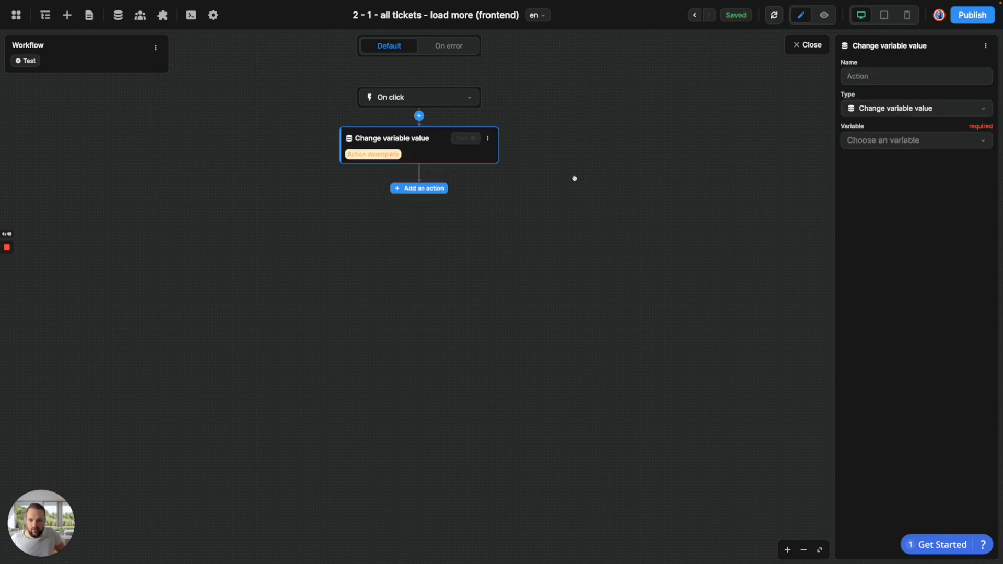
# - Choose loadmore as the action's variable and name the action "Display more items"
pyautogui.click(918, 141)
pyautogui.write('load')
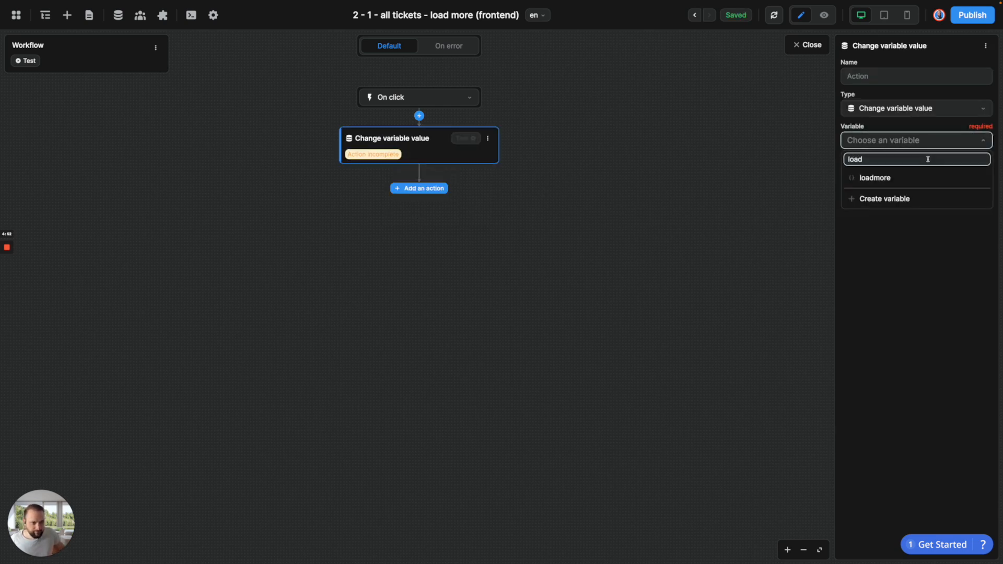
pyautogui.click(919, 177)
pyautogui.click(878, 82)
pyautogui.write('A')
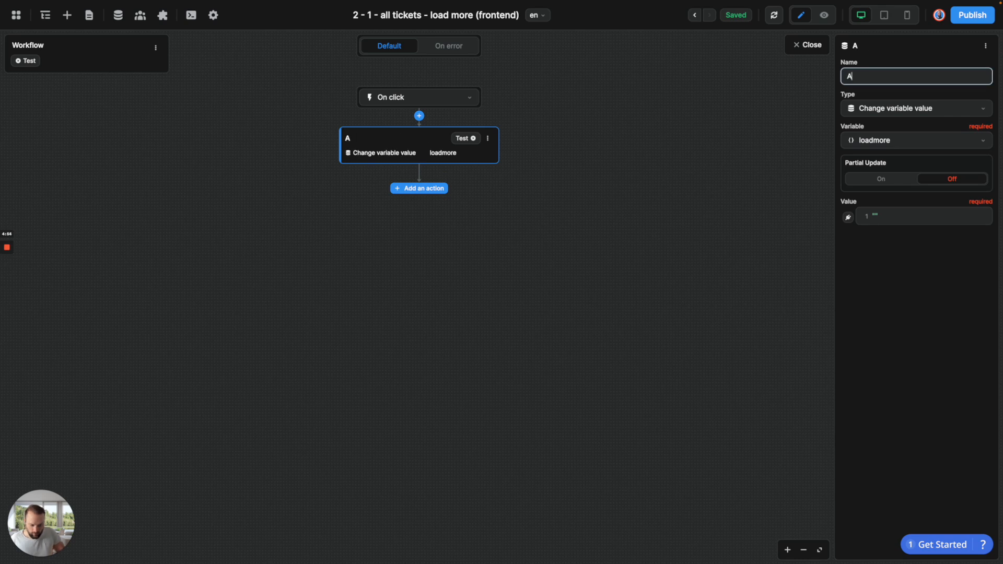
pyautogui.press('BackSpace')
pyautogui.write('Display ')
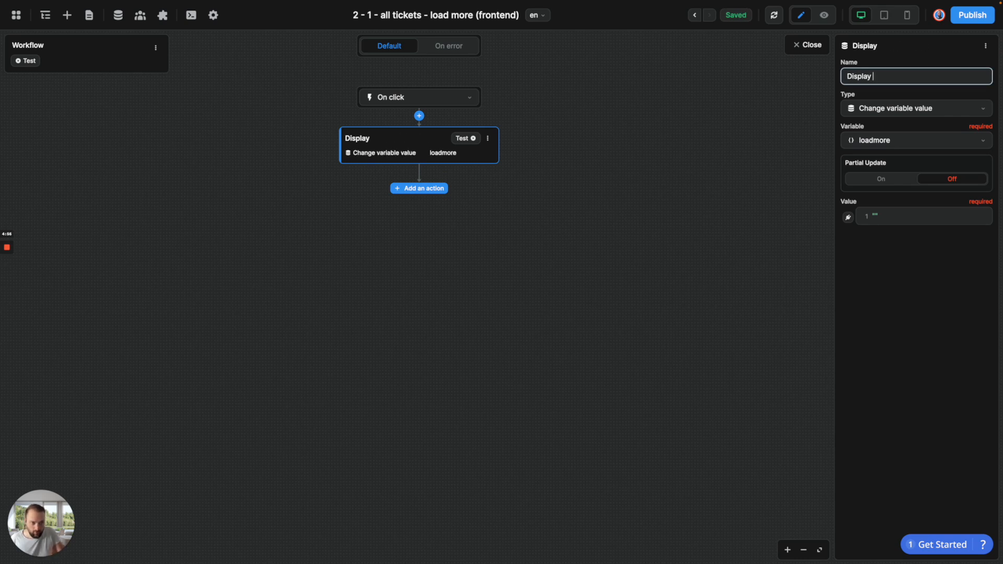
pyautogui.write('more items')
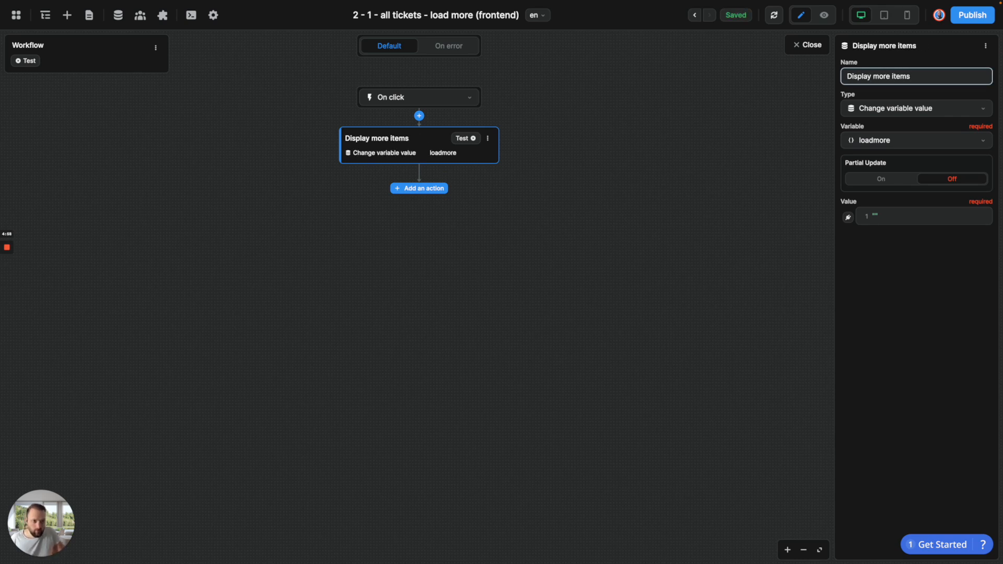
pyautogui.click(893, 345)
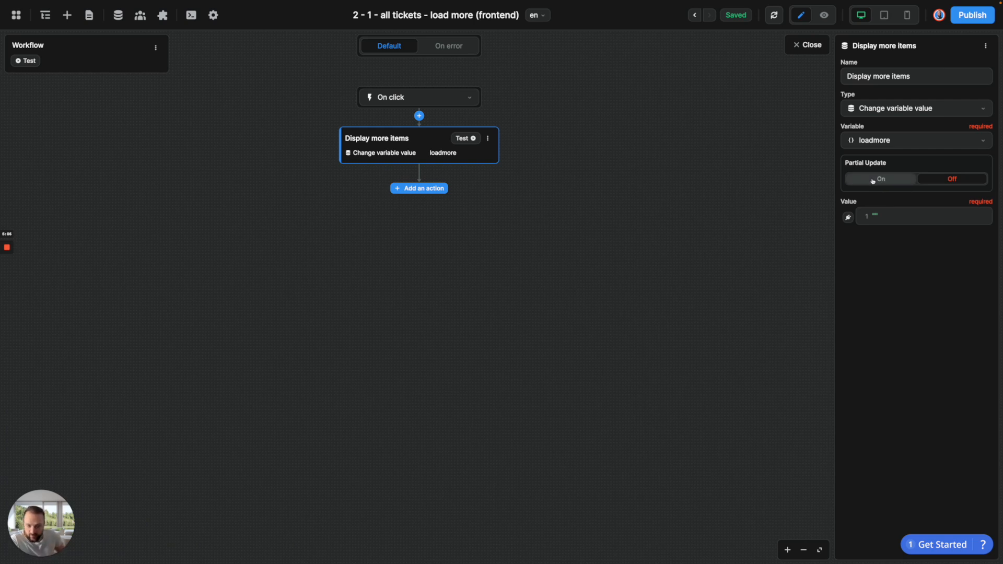
# - Search the project variables for "load" to inspect the loadmore variable's structure beside the workflow
pyautogui.click(45, 16)
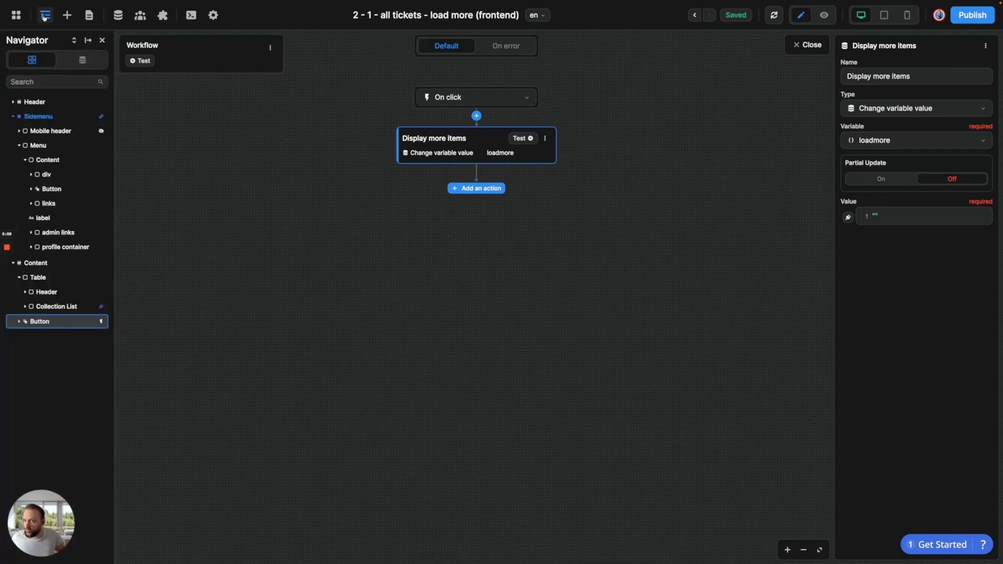
pyautogui.click(86, 65)
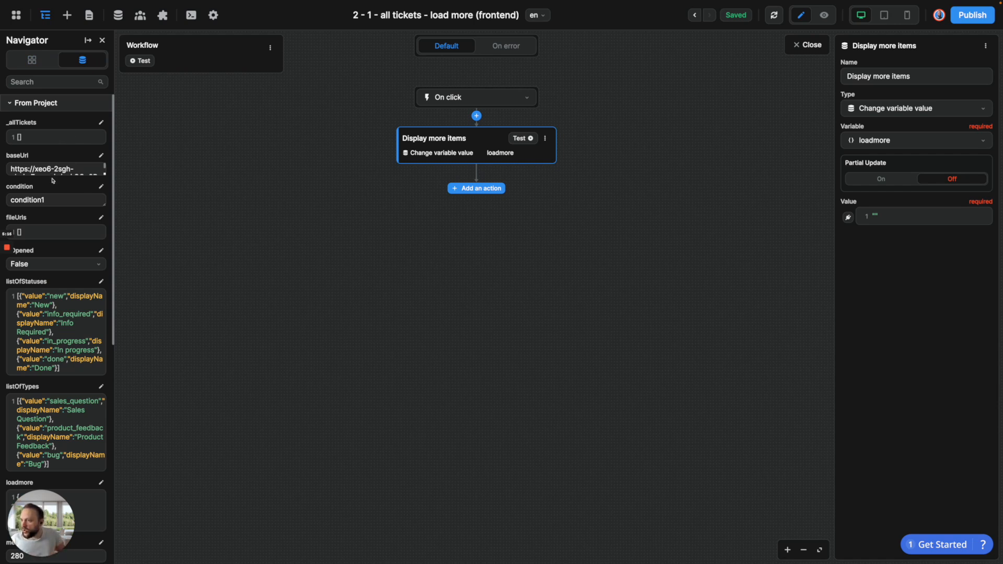
pyautogui.click(42, 82)
pyautogui.write('load')
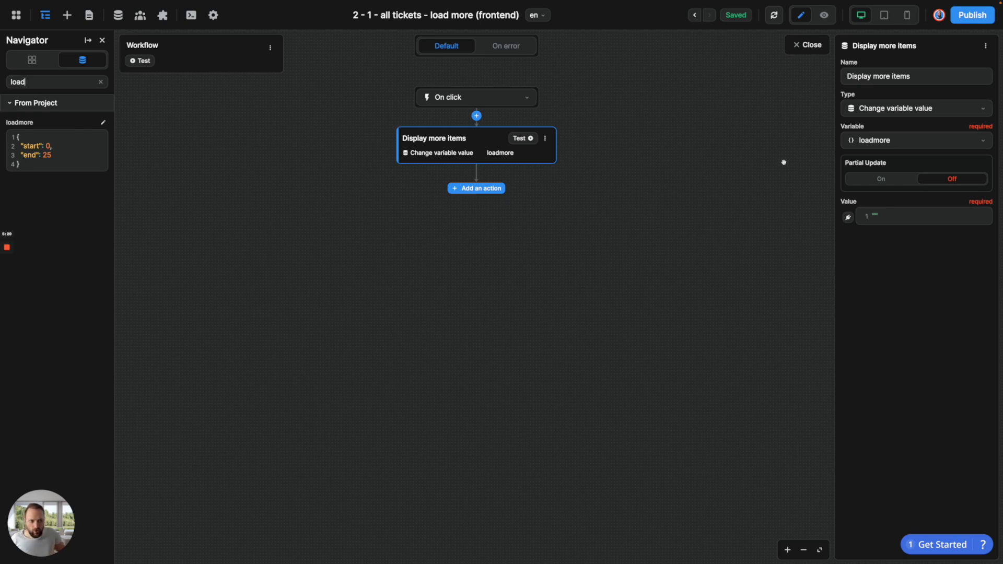
# - Turn on partial update for the Display more items action and set its path to end
pyautogui.click(867, 181)
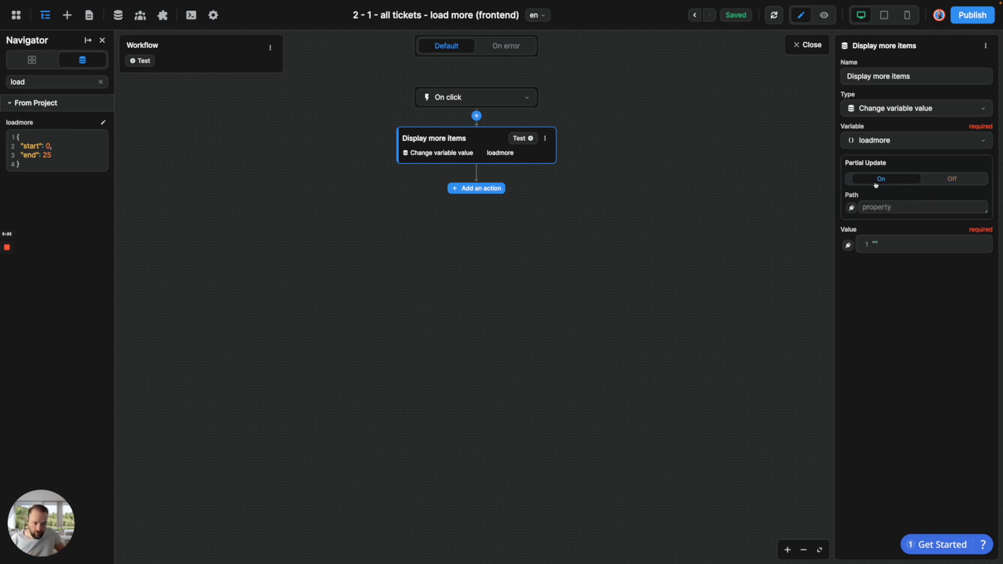
pyautogui.click(873, 207)
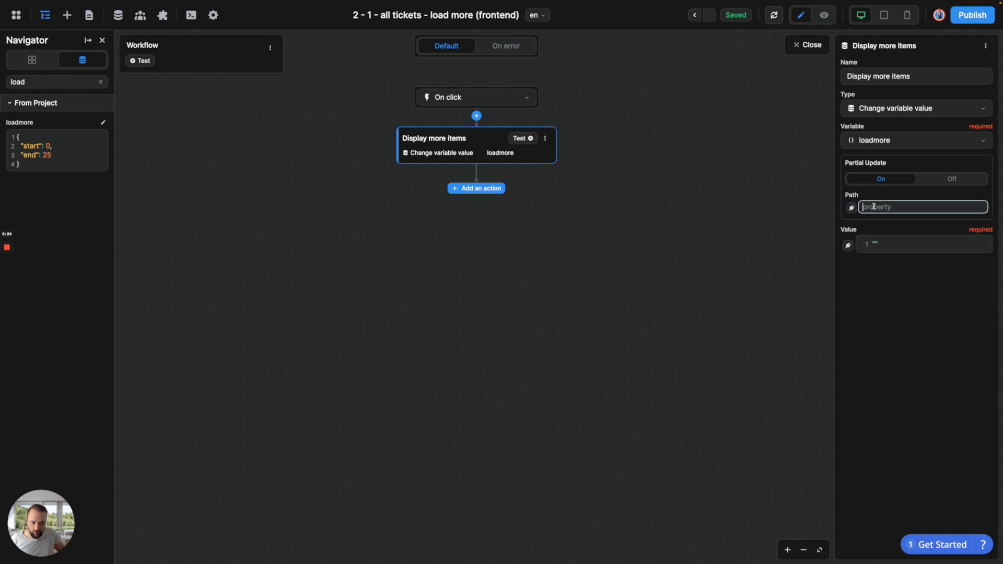
pyautogui.write('end')
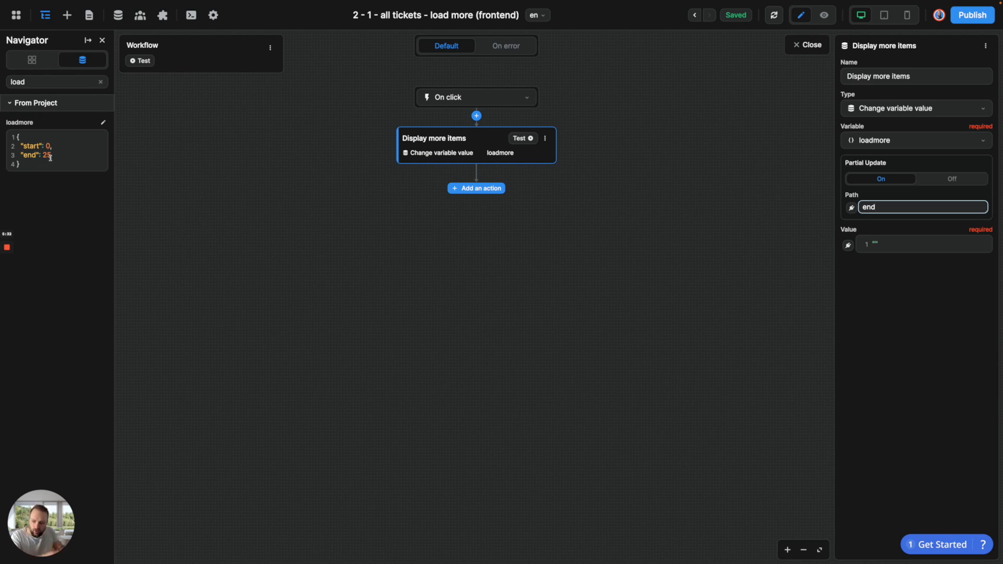
pyautogui.write('.valu')
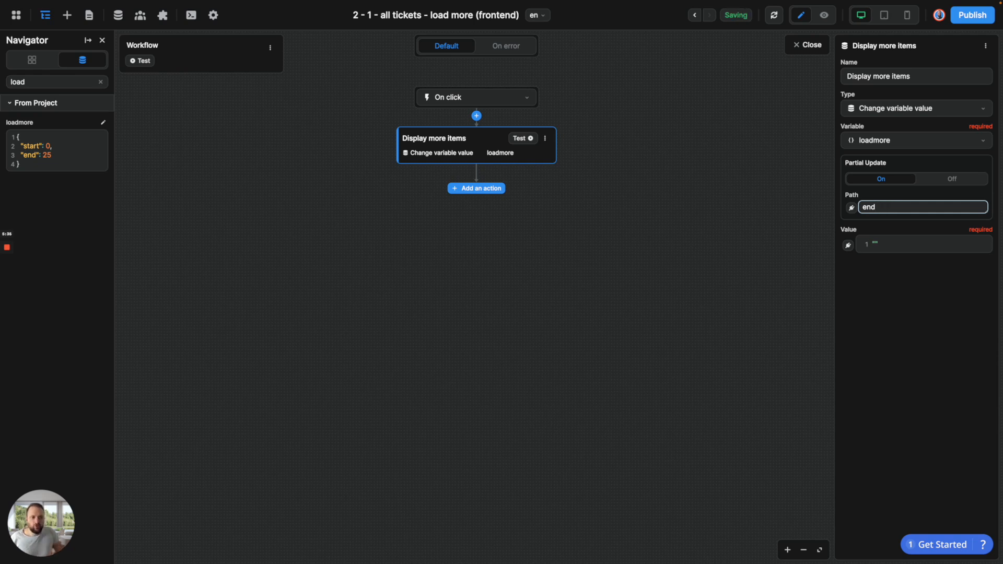
# - Set the Display more items action's value to 50 and test the action
pyautogui.doubleClick(873, 244)
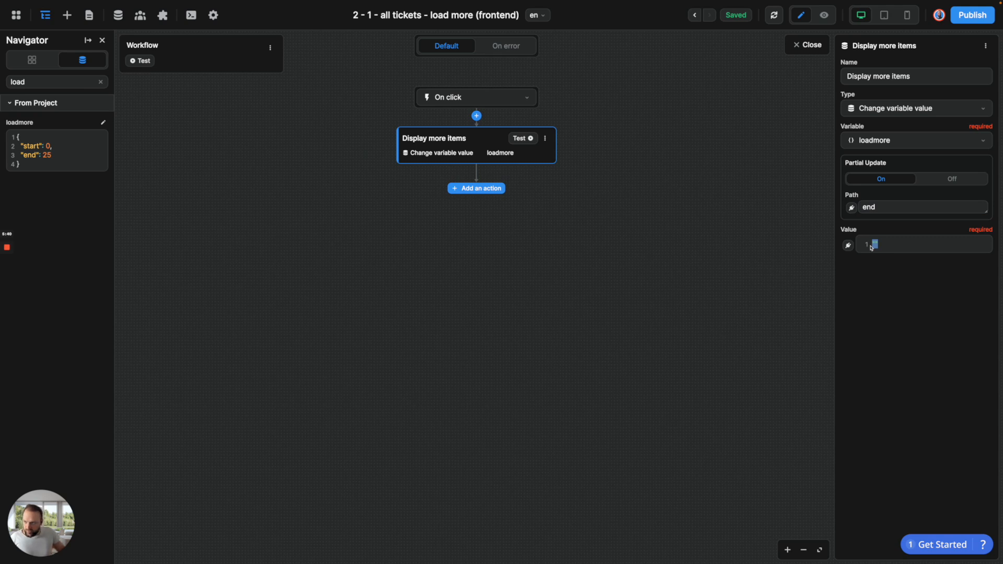
pyautogui.write('50')
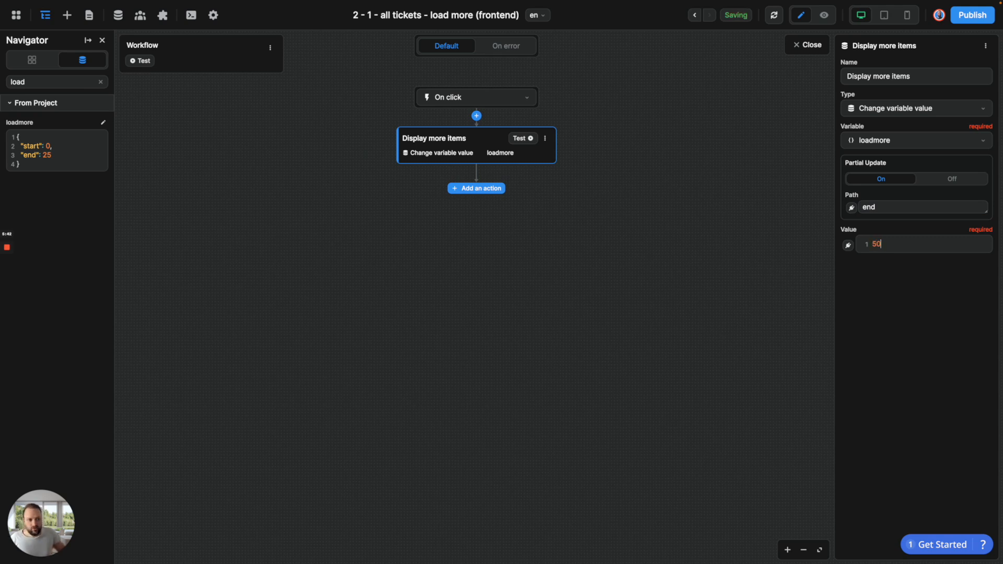
pyautogui.click(520, 139)
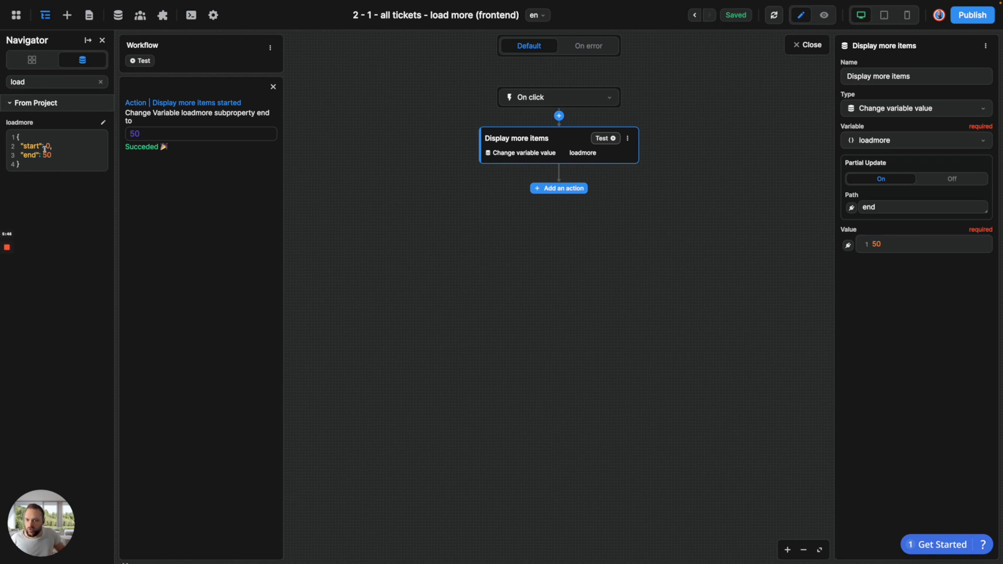
# - Bind the Display more items action's value to the formula loadmore['end'] + 25 and close the workflow editor
pyautogui.click(850, 246)
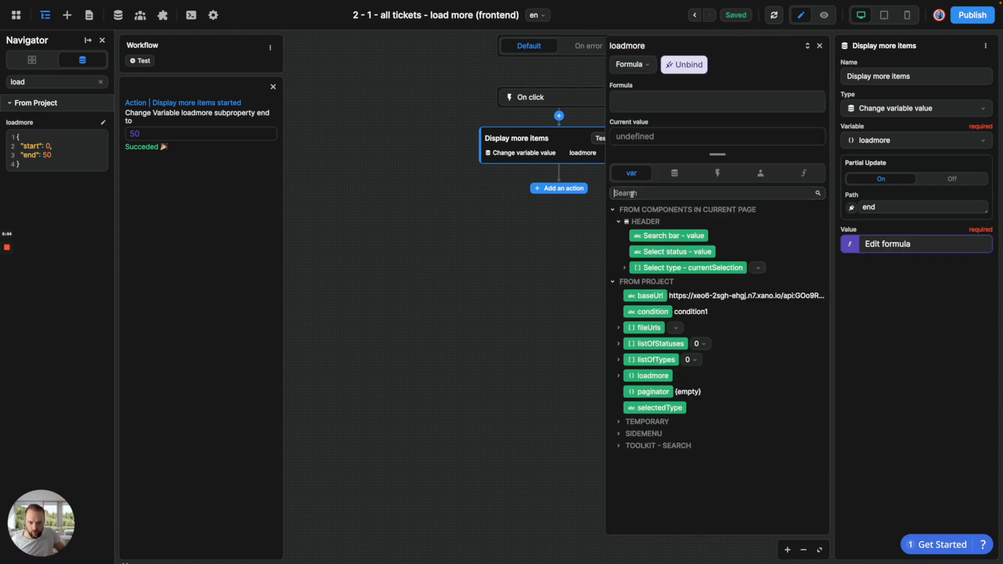
pyautogui.write('loa')
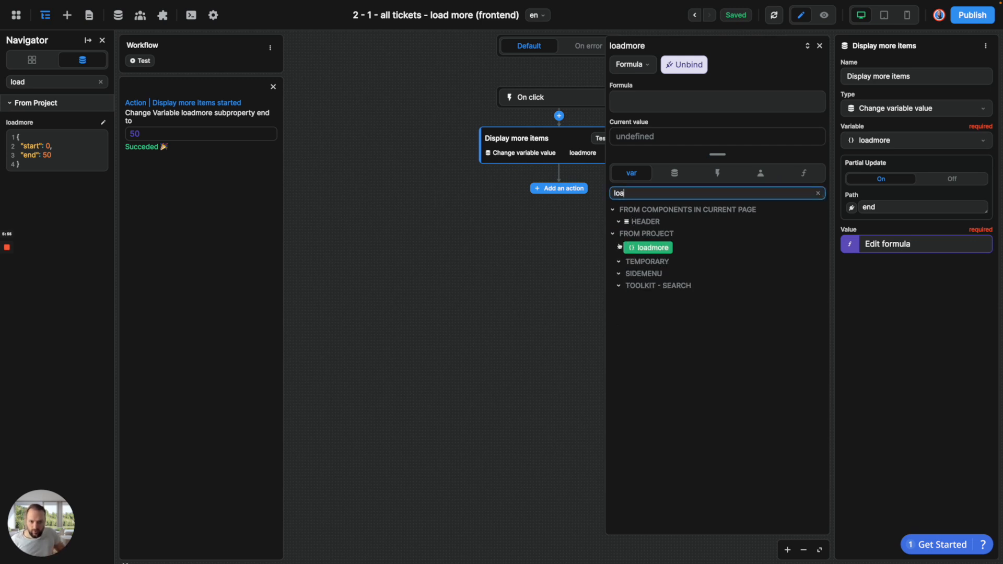
pyautogui.click(620, 248)
pyautogui.click(649, 280)
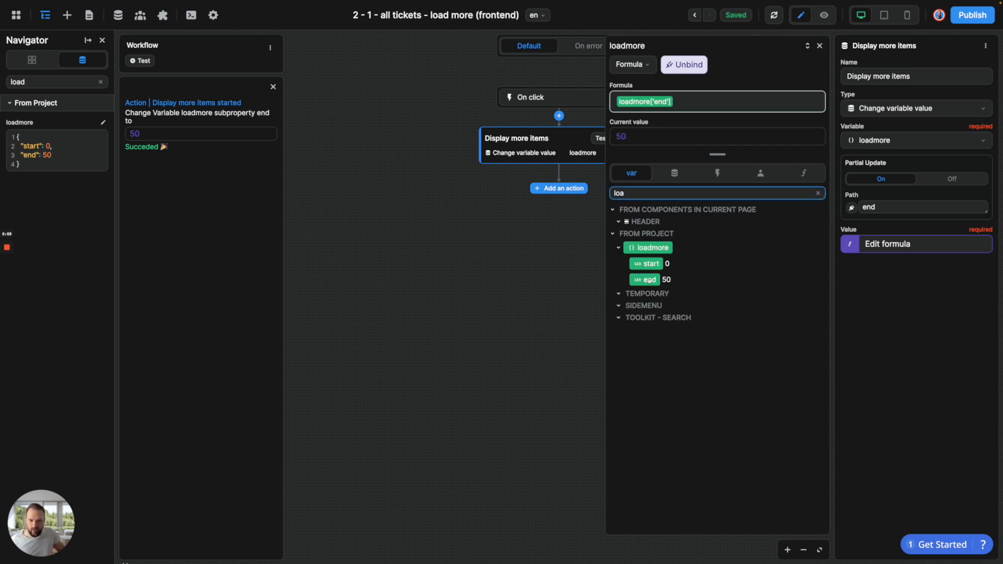
pyautogui.write('+25')
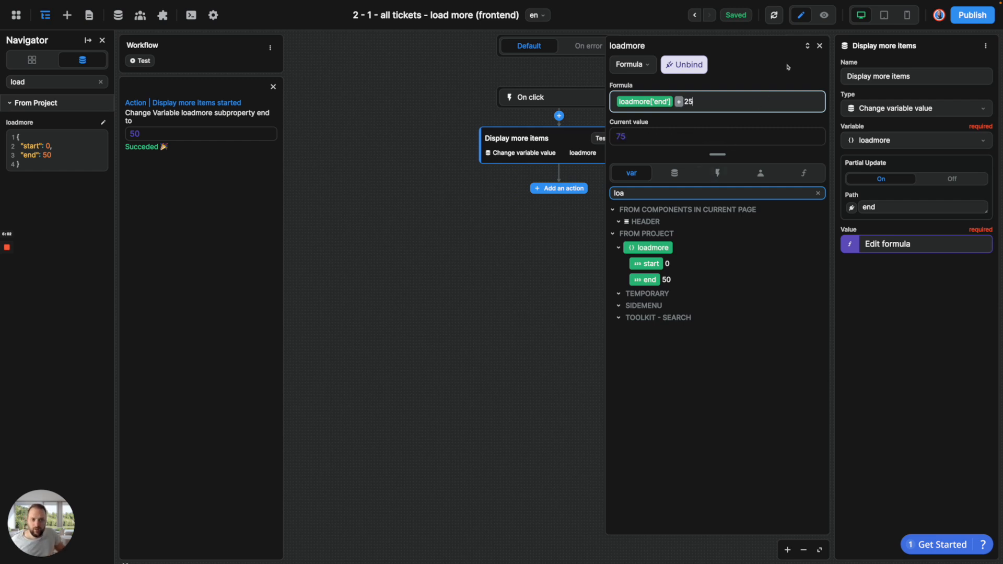
pyautogui.click(819, 46)
pyautogui.click(807, 46)
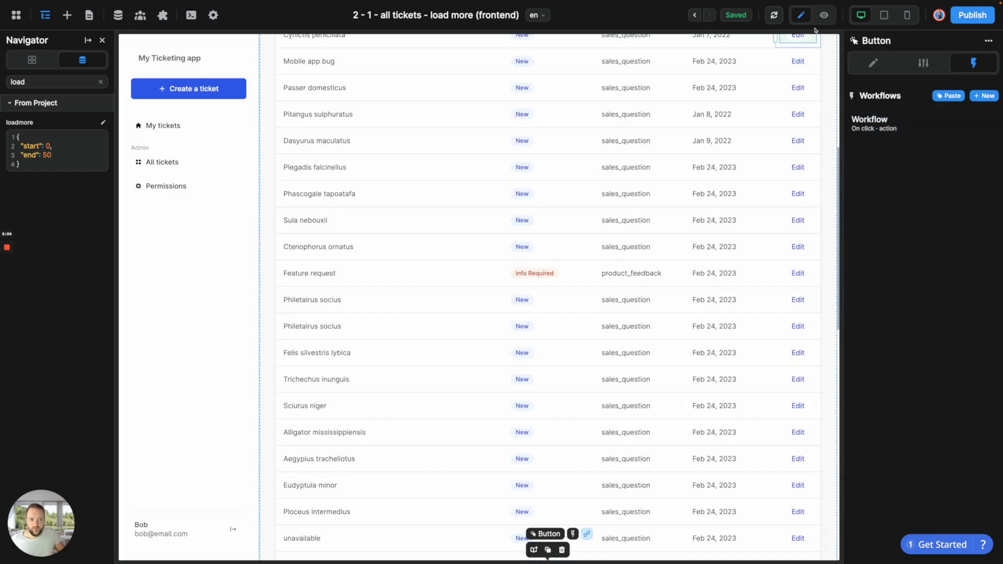
# - Preview the page and test the Load more button below the ticket list
pyautogui.click(824, 15)
pyautogui.scroll(-15, 647, 358)
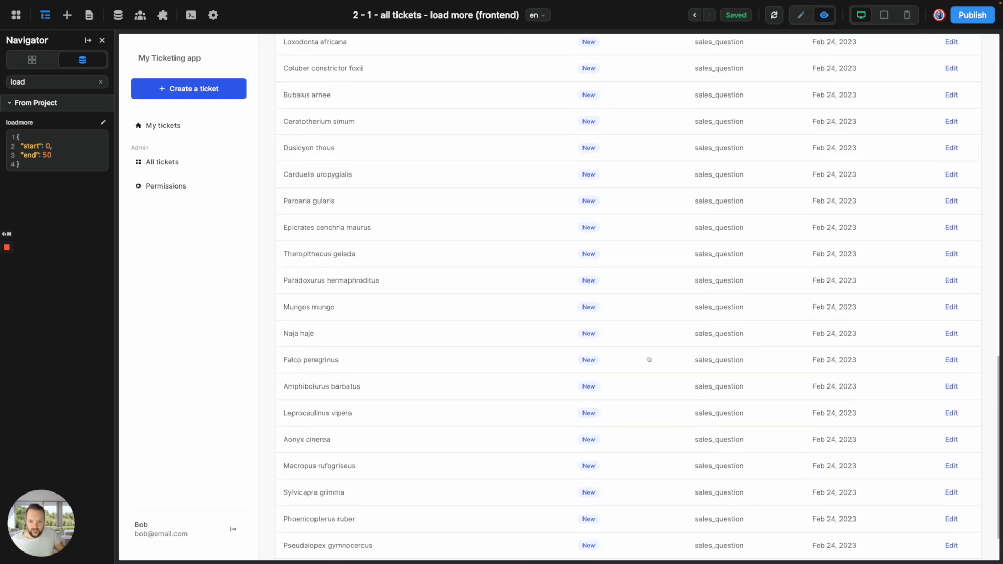
pyautogui.click(620, 519)
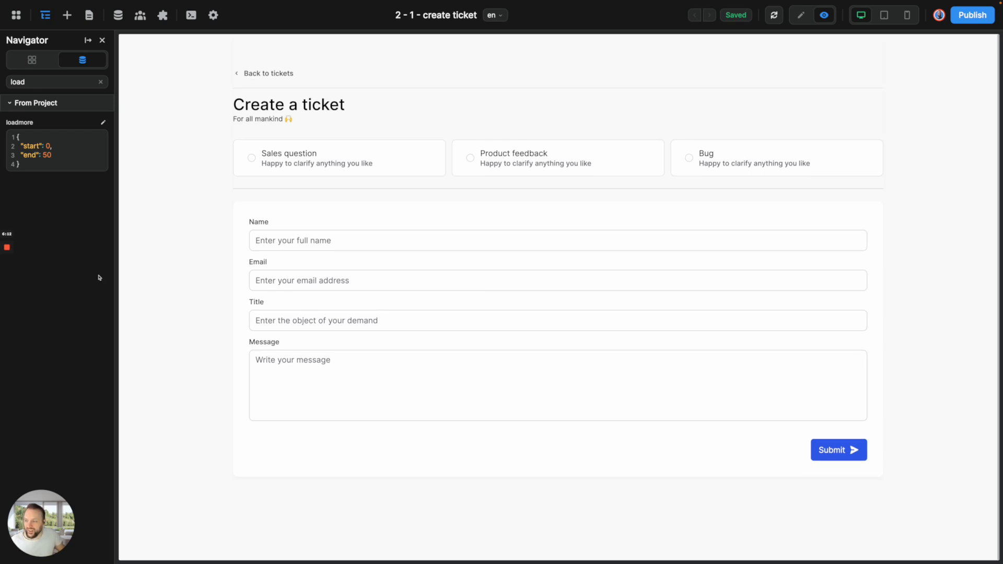
# - Reopen the "2 - 1 - all tickets - load more (frontend)" page and set the Load more button's link to No link
pyautogui.click(89, 14)
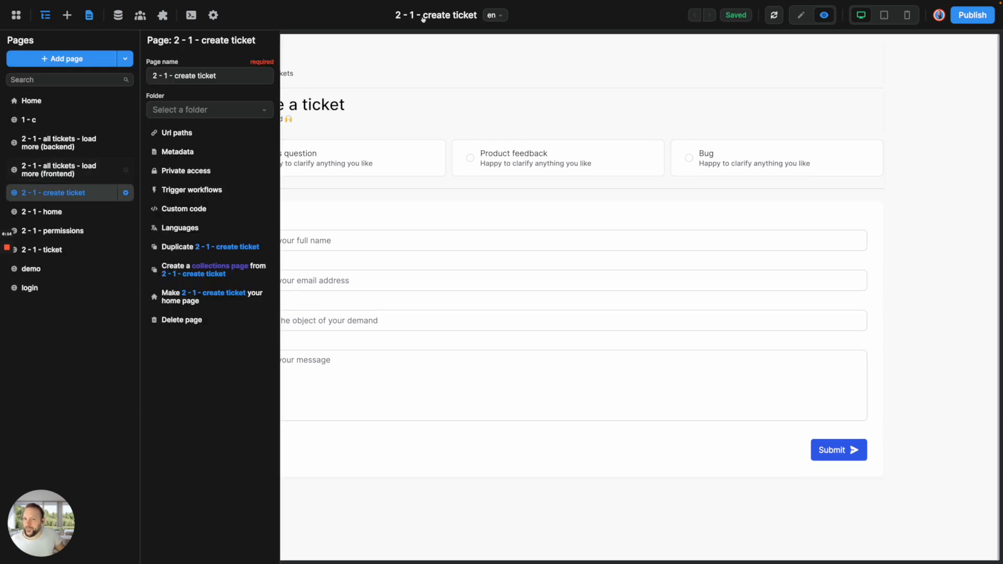
pyautogui.click(71, 169)
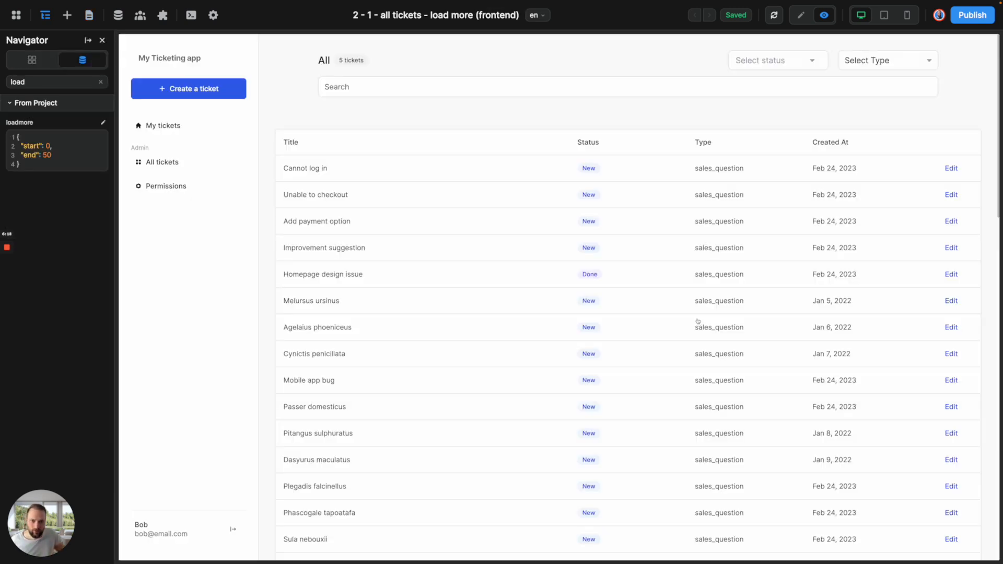
pyautogui.scroll(-15, 618, 411)
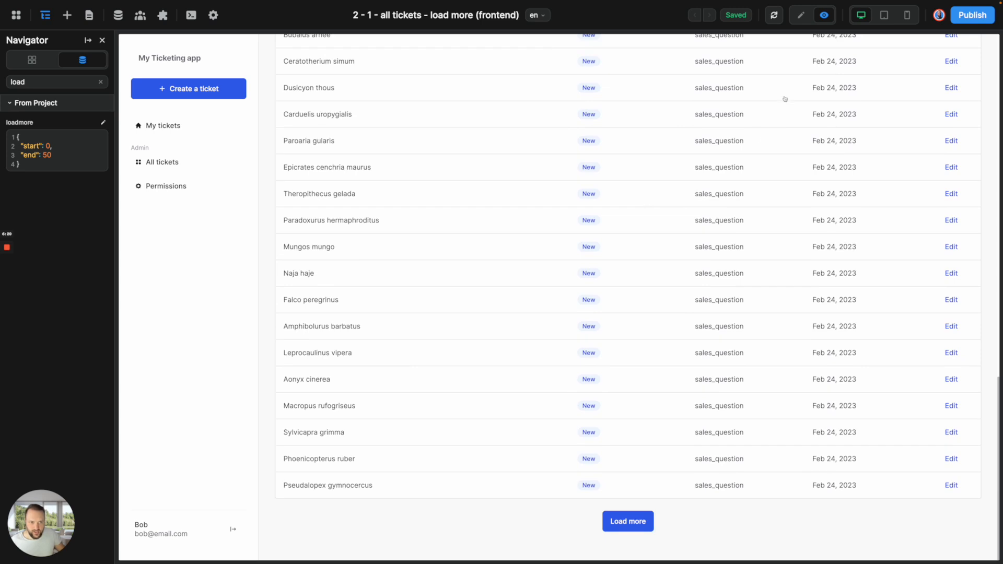
pyautogui.click(800, 15)
pyautogui.click(546, 520)
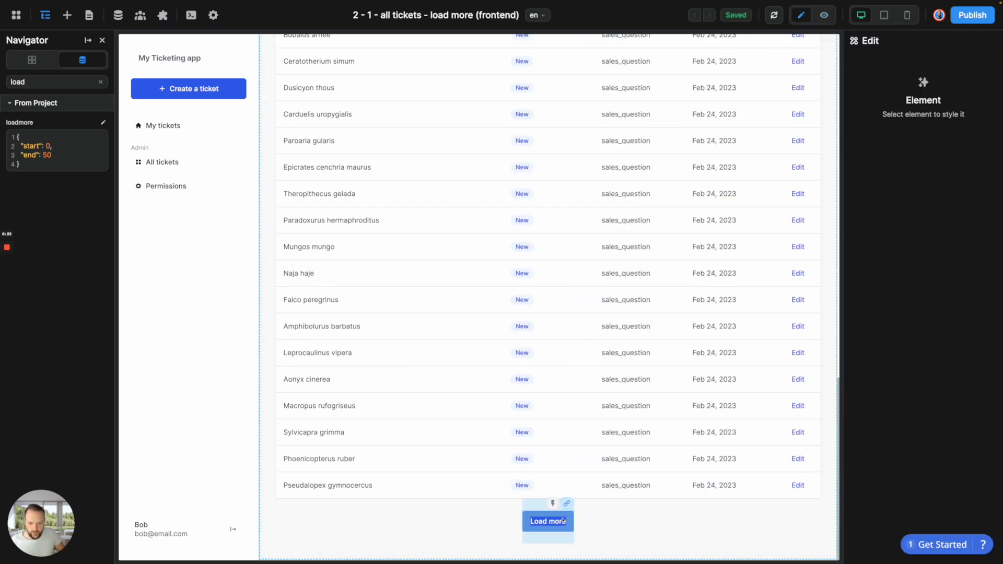
pyautogui.click(924, 63)
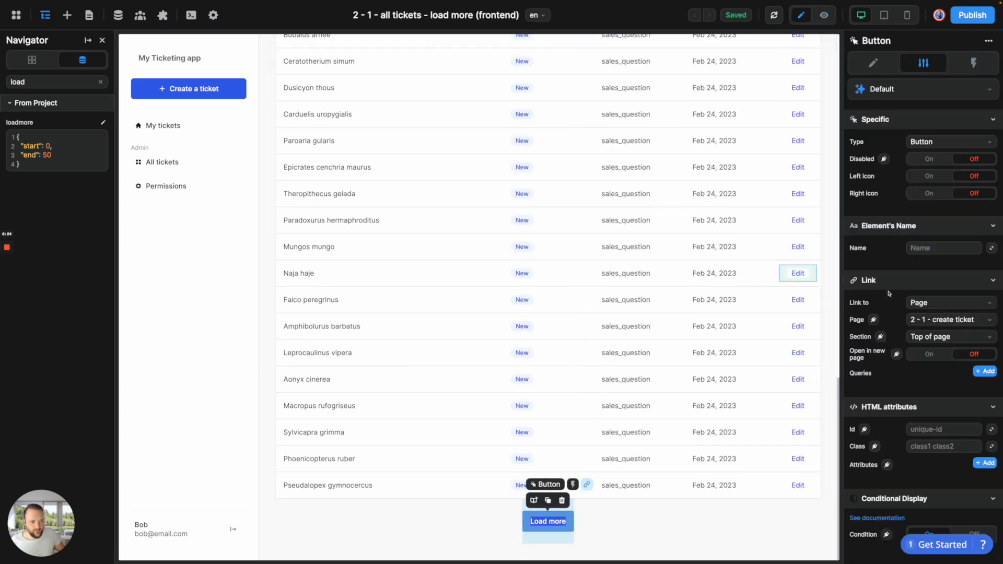
pyautogui.click(926, 302)
pyautogui.click(925, 320)
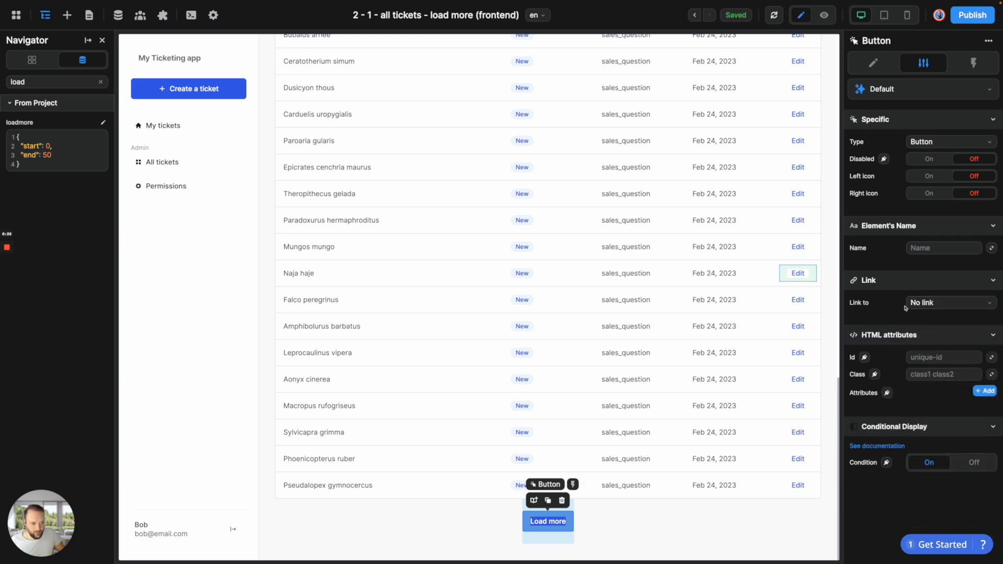
# - Preview the page again and load more tickets twice with the button below the list
pyautogui.click(824, 14)
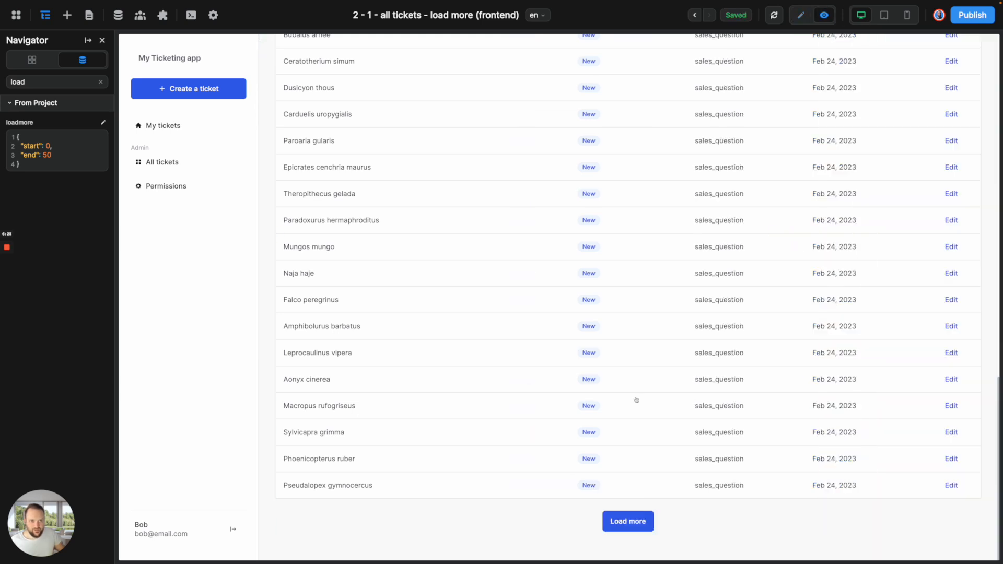
pyautogui.click(619, 526)
pyautogui.scroll(-10, 619, 527)
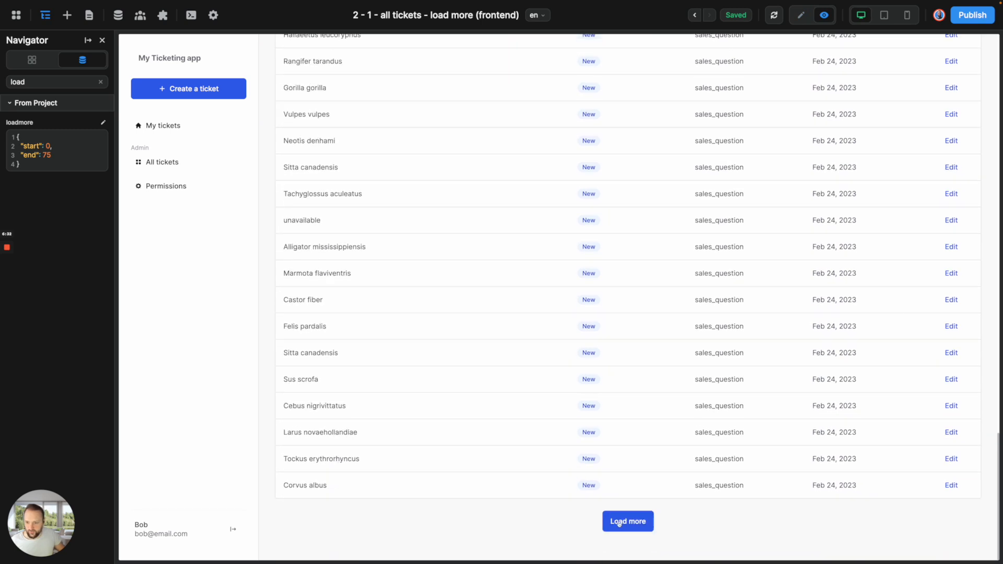
pyautogui.click(620, 523)
pyautogui.scroll(-10, 619, 524)
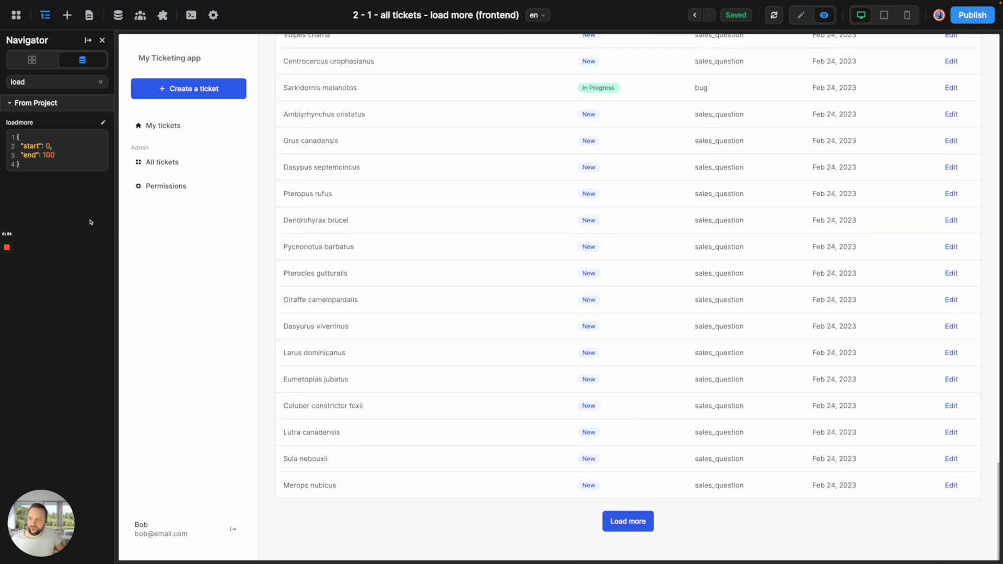